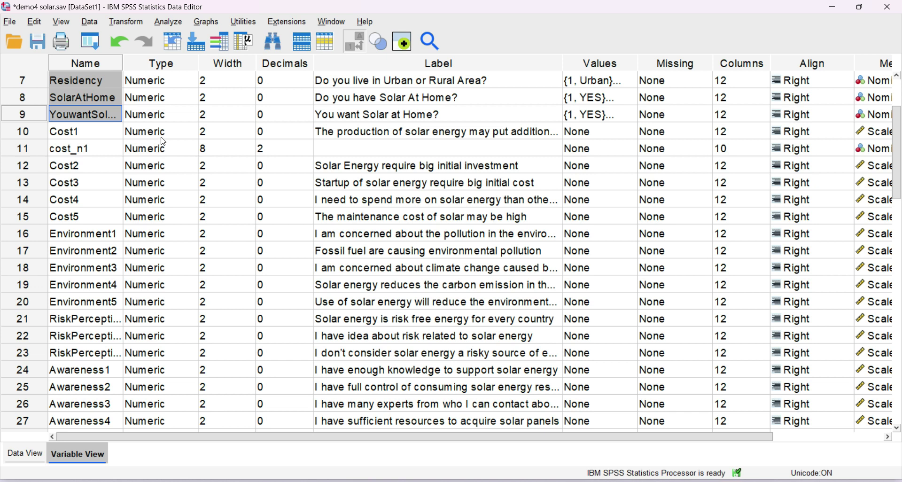
Look over the demographic variables from Gender to YouwantSolar and the survey items in the variable list.
{"action": "key", "text": "shift+Up"}
{"action": "key", "text": "shift+Up"}
{"action": "key", "text": "shift+Up"}
{"action": "key", "text": "shift+Up"}
{"action": "key", "text": "shift+Up"}
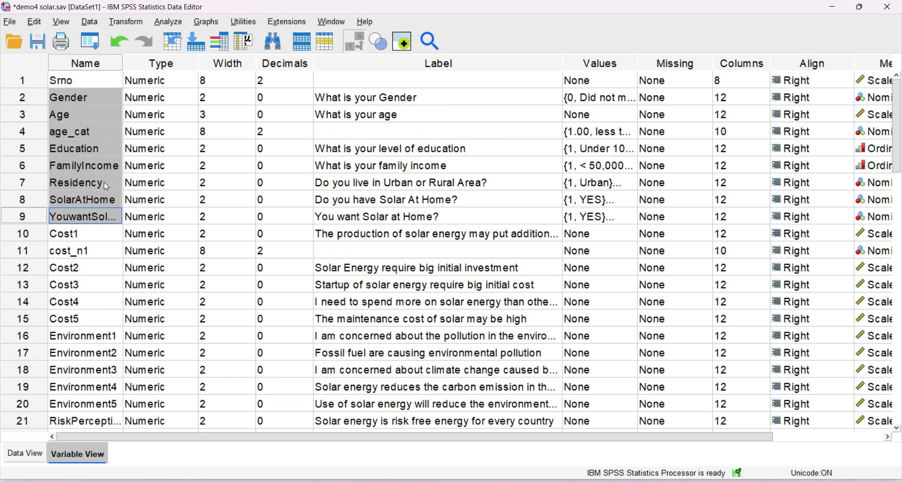
{"action": "left_click", "coordinate": [93, 164]}
{"action": "left_click", "coordinate": [88, 148]}
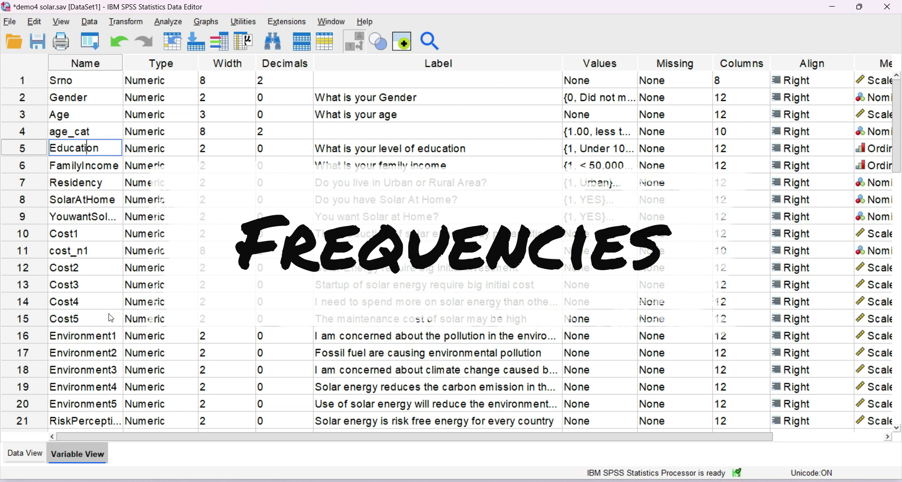
{"action": "left_click", "coordinate": [85, 341]}
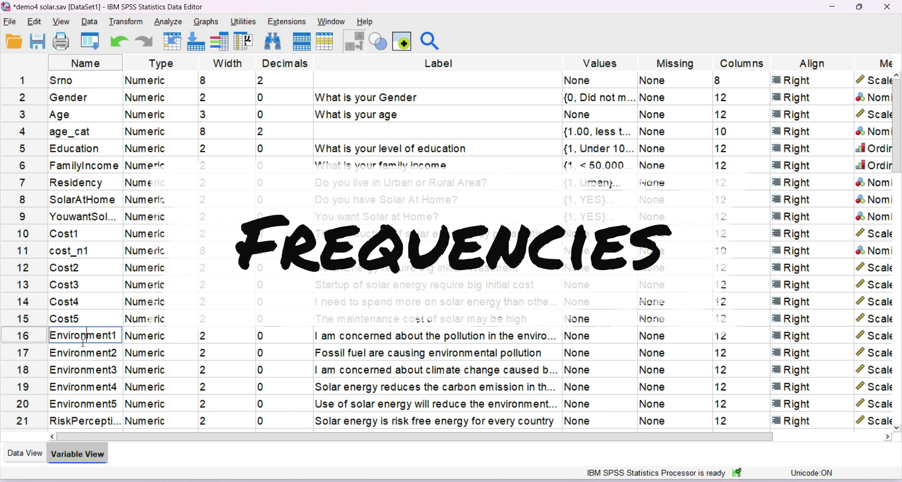
Open the Frequencies analysis and reset its previous variables and settings.
{"action": "left_click", "coordinate": [170, 22]}
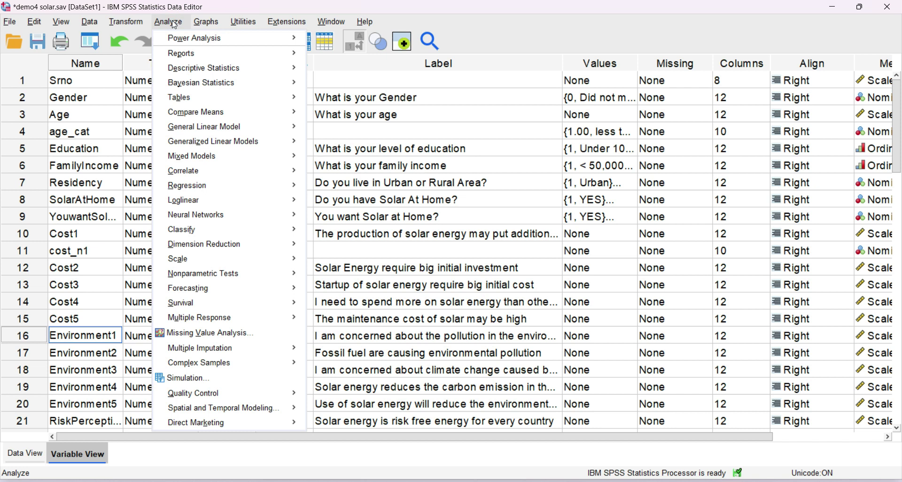
{"action": "mouse_move", "coordinate": [195, 73]}
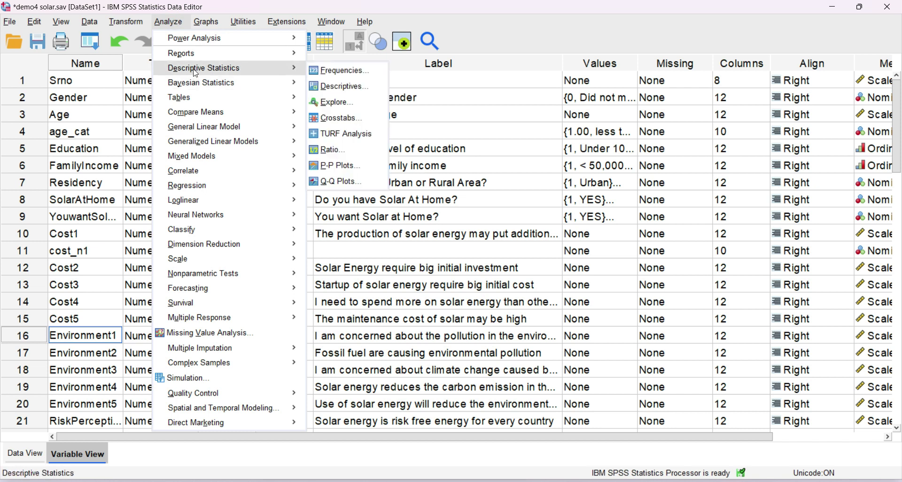
{"action": "left_click", "coordinate": [357, 71]}
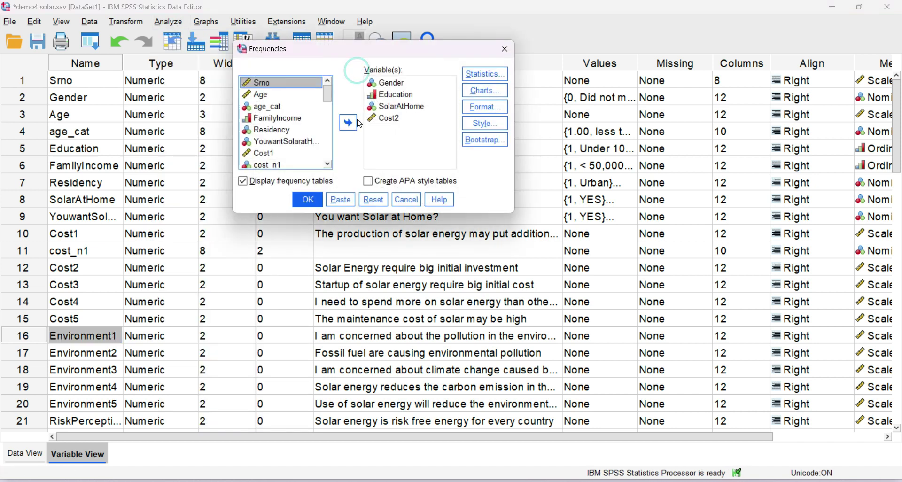
{"action": "left_click", "coordinate": [395, 118]}
{"action": "left_click", "coordinate": [380, 196]}
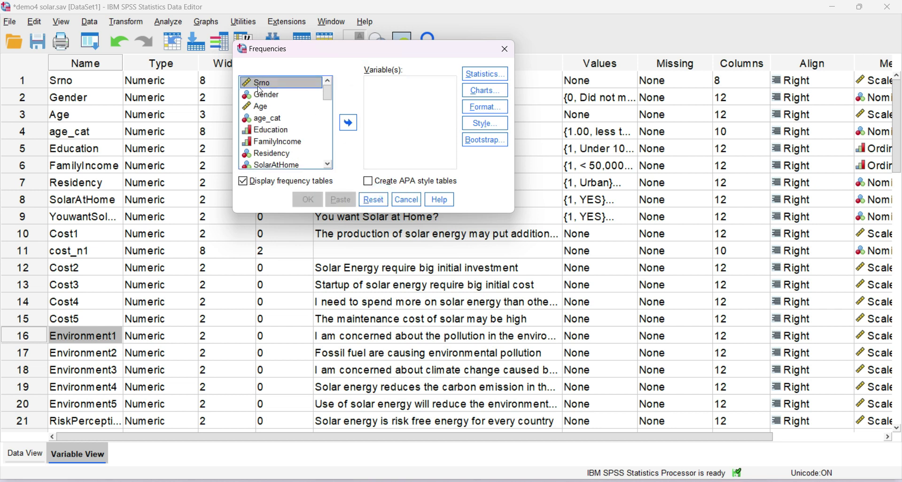
Add Gender, Education, FamilyIncome, Residency, SolarAtHome and Cost2 as the variables of the Frequencies analysis.
{"action": "left_click", "coordinate": [257, 98]}
{"action": "left_click", "coordinate": [348, 123]}
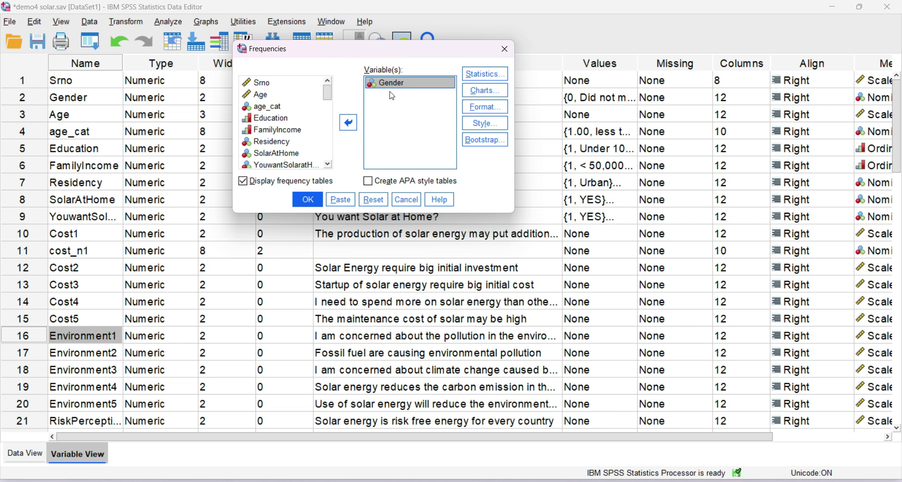
{"action": "left_click", "coordinate": [269, 118]}
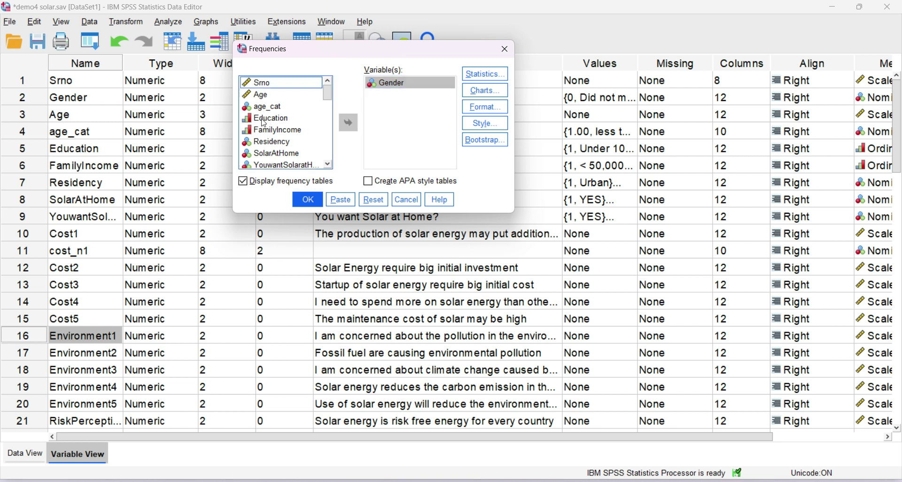
{"action": "left_click", "coordinate": [348, 122]}
{"action": "left_click", "coordinate": [347, 123]}
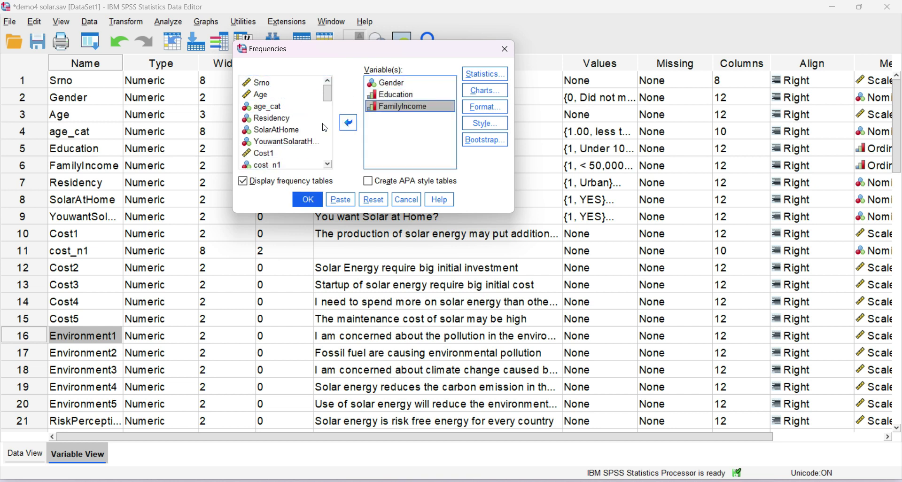
{"action": "left_click", "coordinate": [349, 123]}
{"action": "left_click", "coordinate": [258, 118]}
{"action": "left_click", "coordinate": [353, 130]}
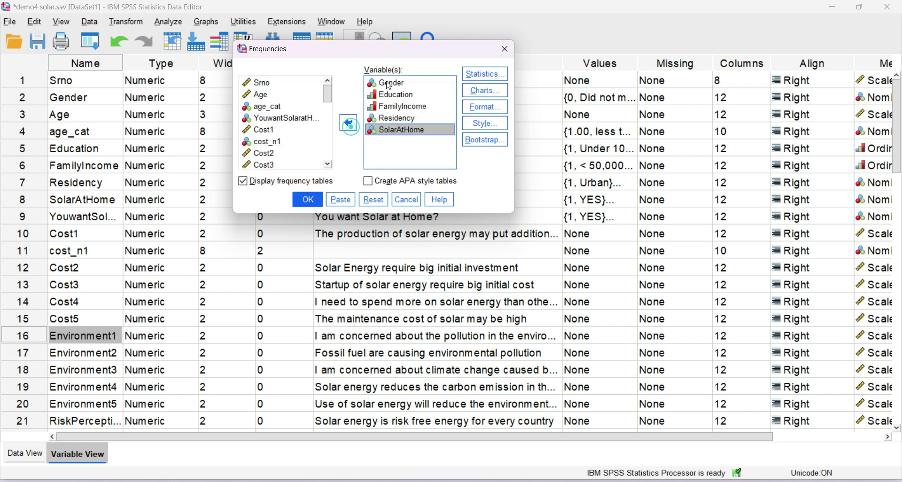
{"action": "left_click", "coordinate": [260, 155]}
{"action": "left_click", "coordinate": [350, 124]}
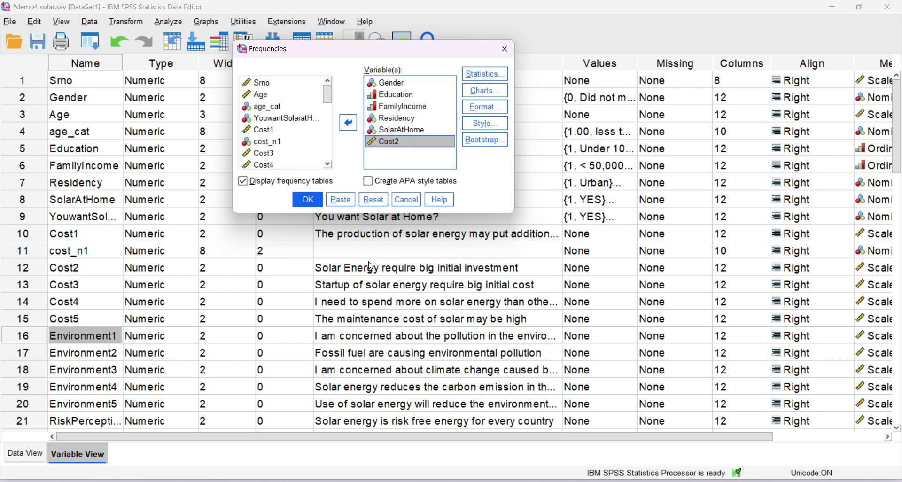
Include the median and mode in the statistics of the Frequencies analysis.
{"action": "left_click", "coordinate": [488, 76]}
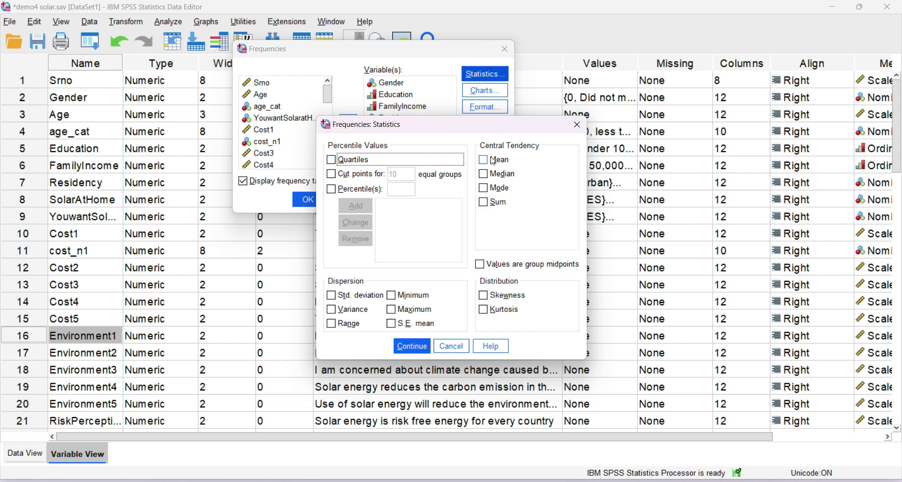
{"action": "left_click", "coordinate": [485, 187]}
{"action": "left_click", "coordinate": [485, 175]}
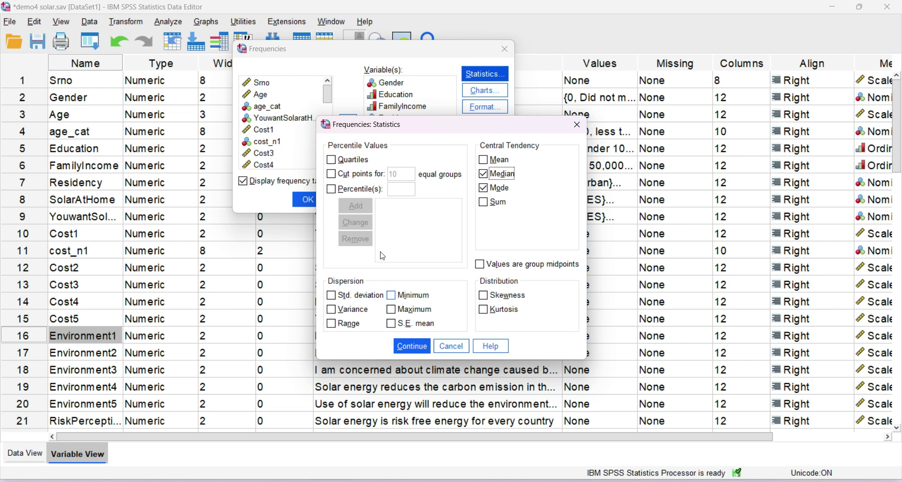
{"action": "left_click", "coordinate": [420, 347]}
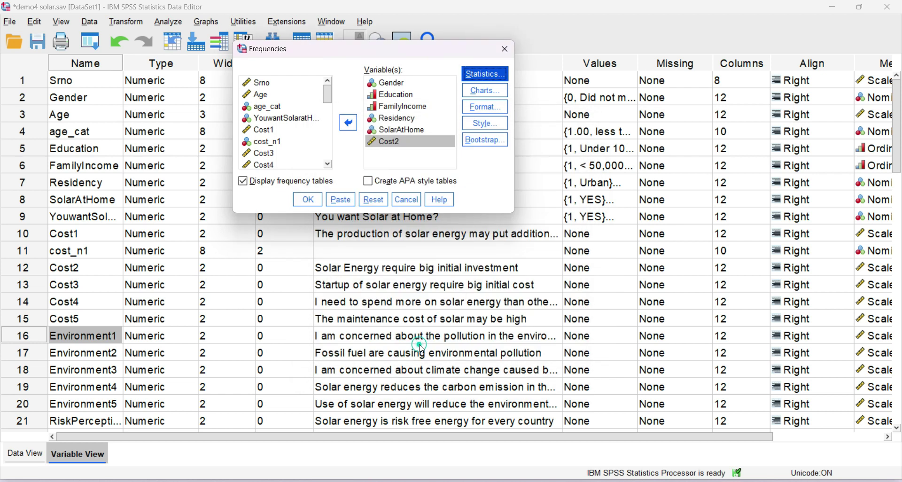
Set the Frequencies analysis to produce bar charts with frequencies as the chart values.
{"action": "left_click", "coordinate": [493, 92]}
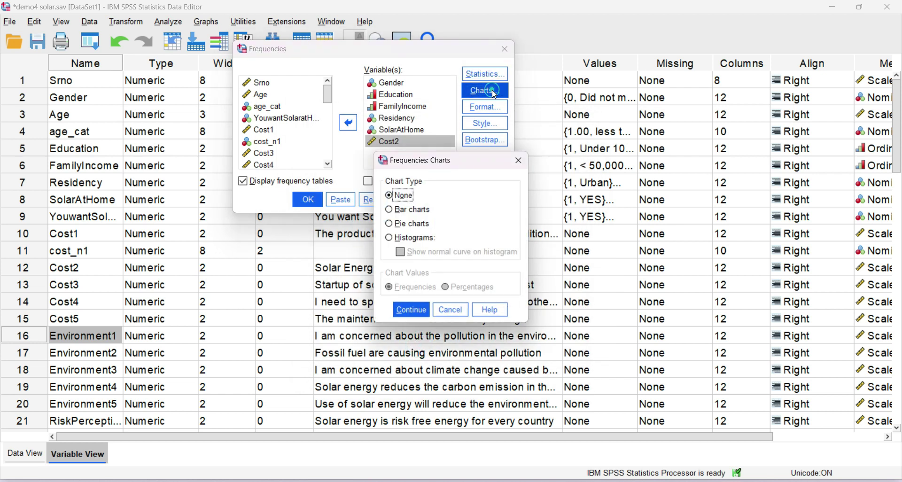
{"action": "left_click", "coordinate": [390, 211]}
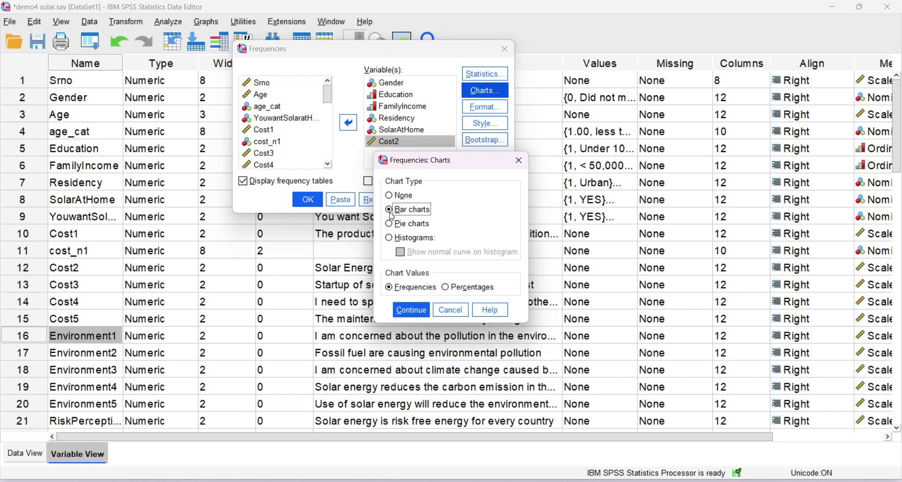
{"action": "left_click", "coordinate": [390, 224]}
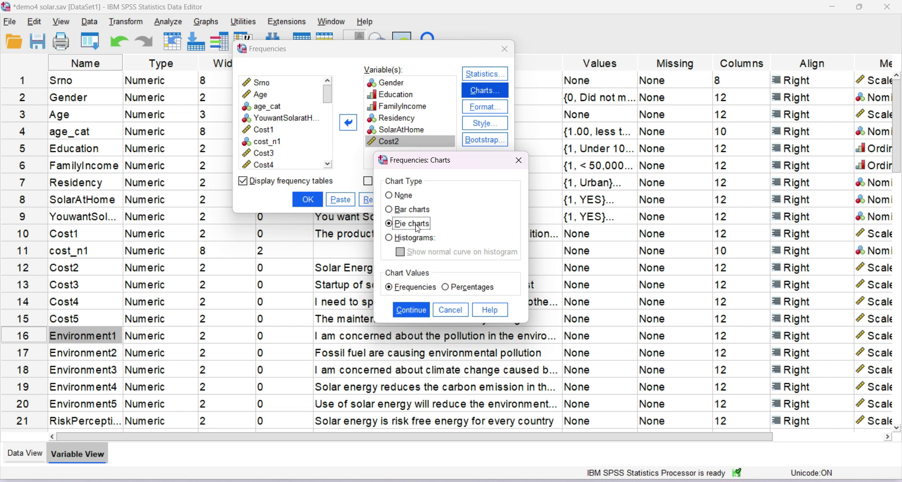
{"action": "left_click", "coordinate": [389, 239]}
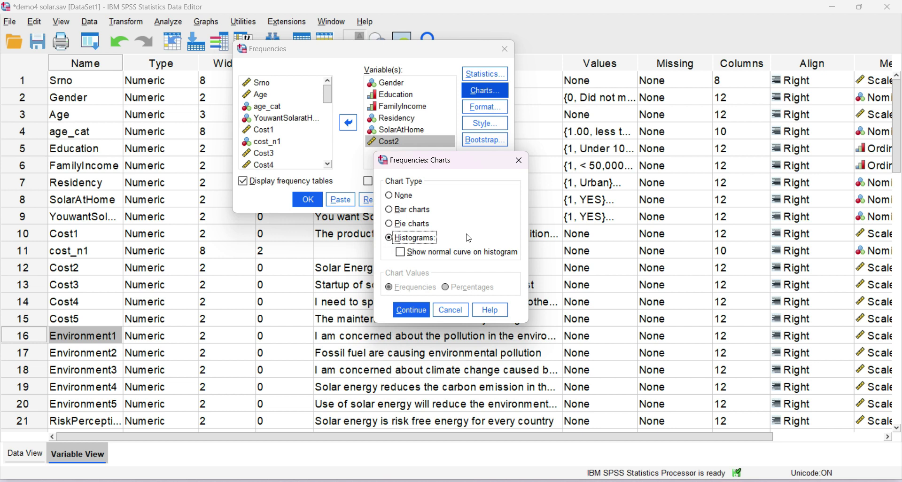
{"action": "left_click", "coordinate": [389, 209]}
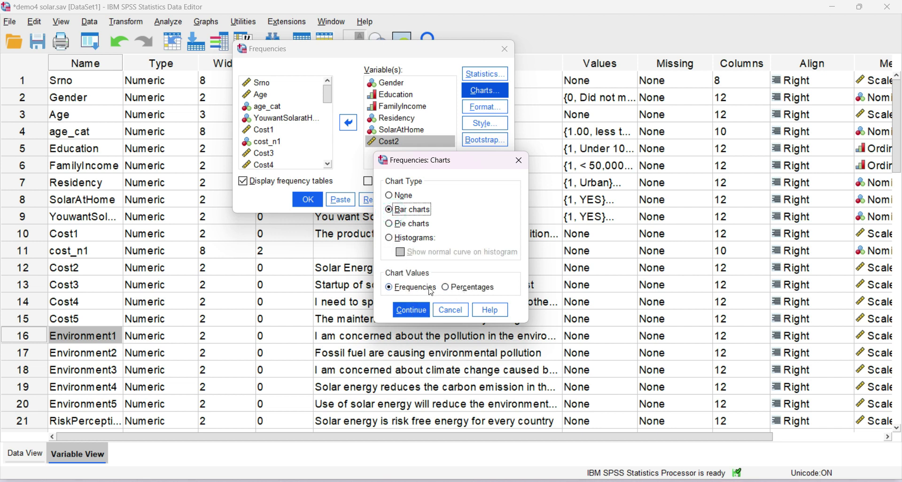
{"action": "left_click", "coordinate": [405, 312]}
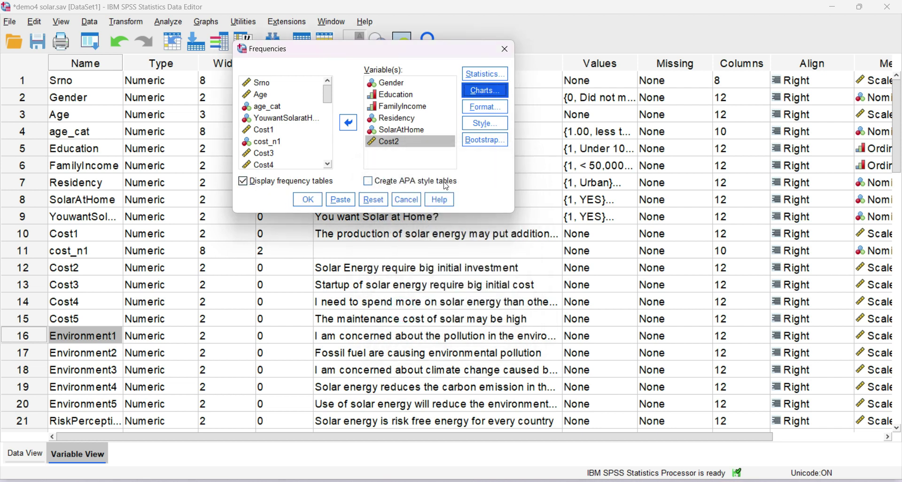
Run the Frequencies analysis with APA style tables and review its statistics, frequency tables and bar charts.
{"action": "left_click", "coordinate": [308, 199]}
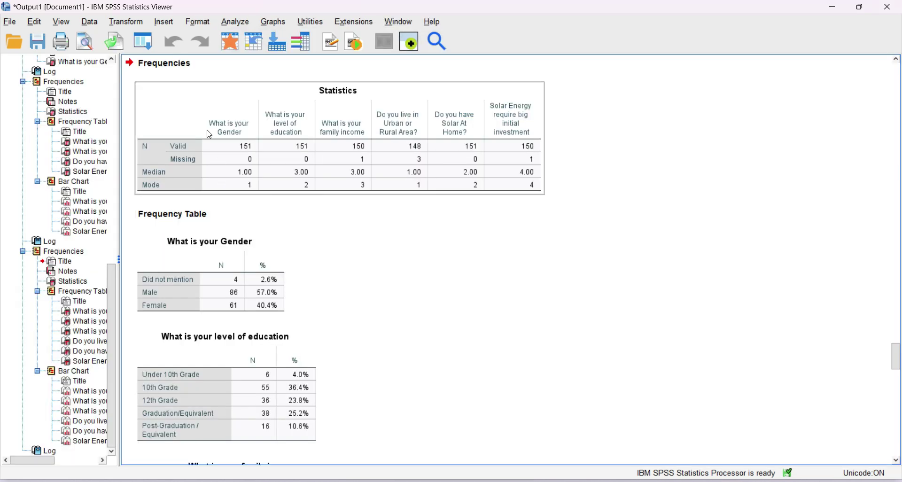
{"action": "left_click", "coordinate": [190, 85]}
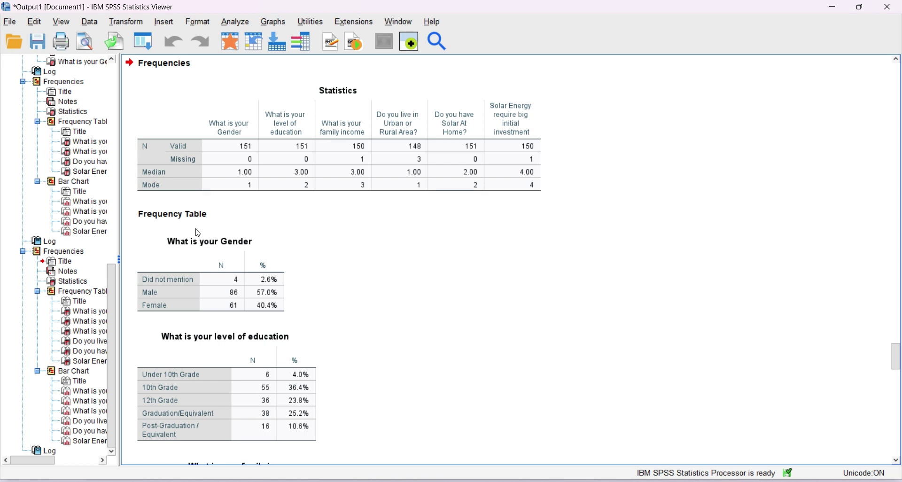
{"action": "scroll", "coordinate": [203, 266], "scroll_direction": "down", "scroll_amount": 3}
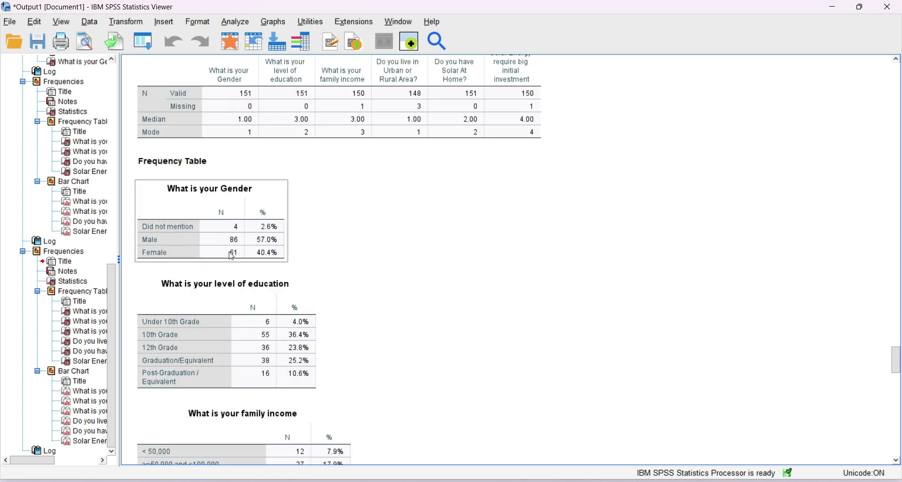
{"action": "scroll", "coordinate": [176, 238], "scroll_direction": "down", "scroll_amount": 10}
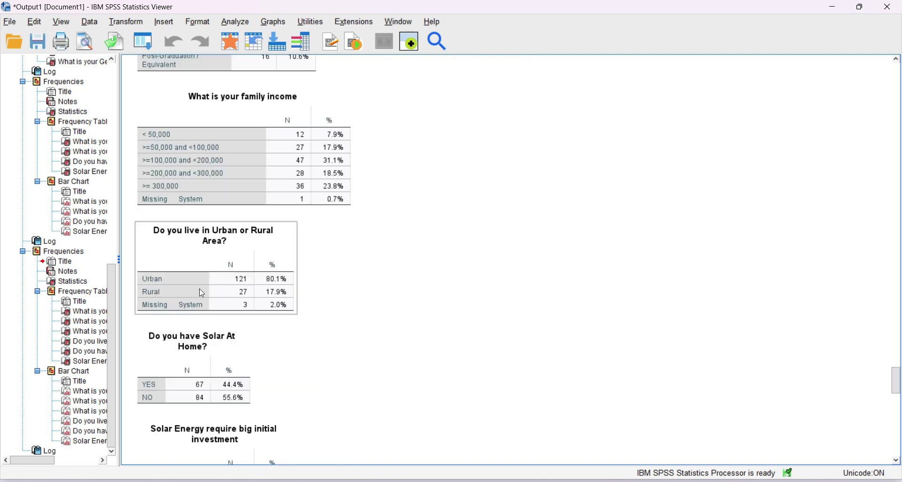
{"action": "scroll", "coordinate": [202, 294], "scroll_direction": "down", "scroll_amount": 3}
{"action": "scroll", "coordinate": [244, 296], "scroll_direction": "down", "scroll_amount": 5}
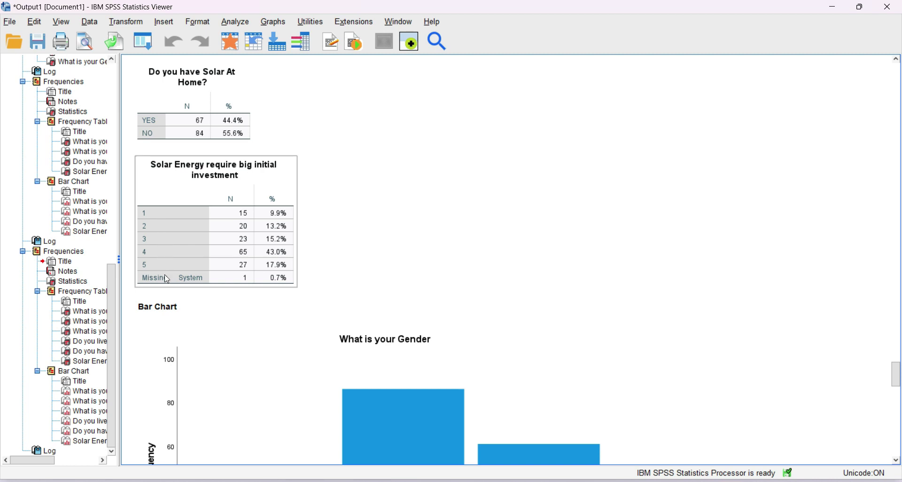
{"action": "scroll", "coordinate": [274, 254], "scroll_direction": "down", "scroll_amount": 5}
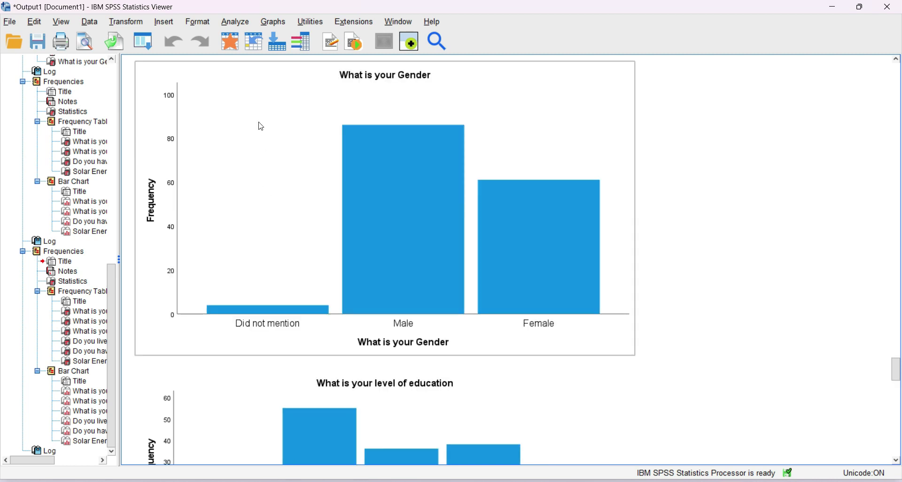
Rerun the Frequencies analysis on the same variables without APA style tables and review the new frequency tables.
{"action": "left_click", "coordinate": [236, 22]}
{"action": "mouse_move", "coordinate": [281, 66]}
{"action": "left_click", "coordinate": [399, 70]}
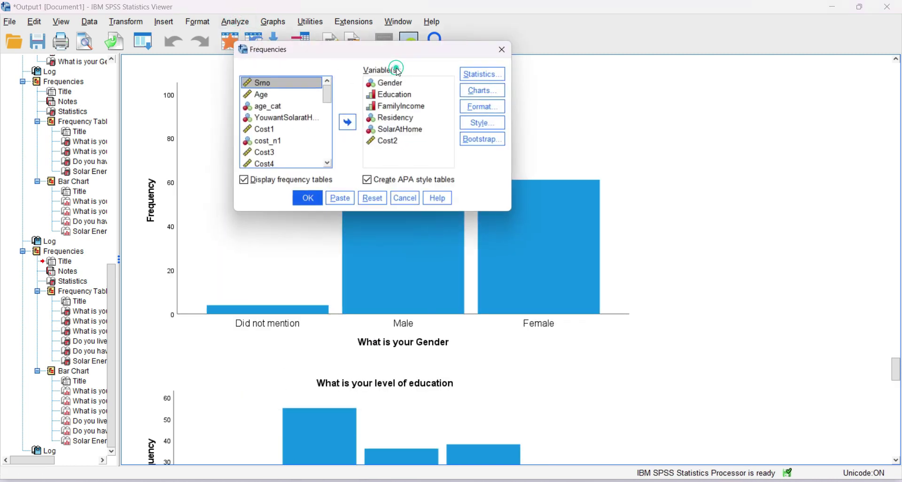
{"action": "left_click", "coordinate": [367, 180]}
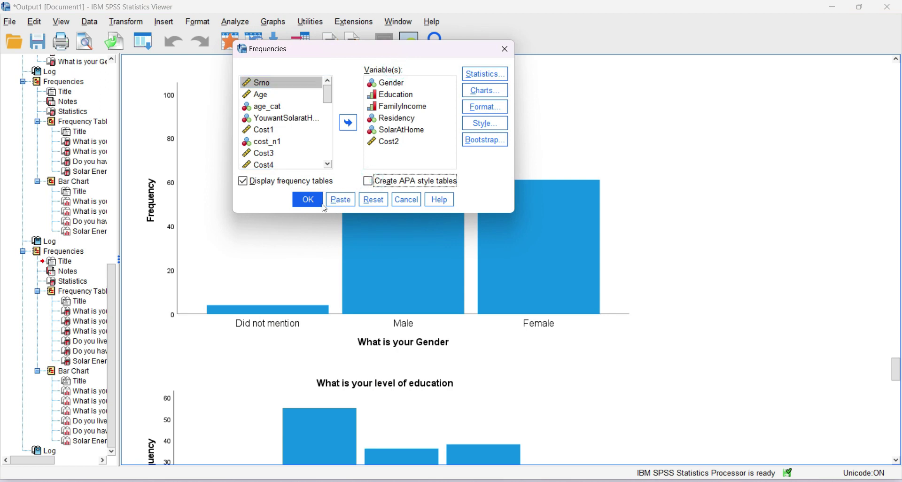
{"action": "left_click", "coordinate": [307, 200]}
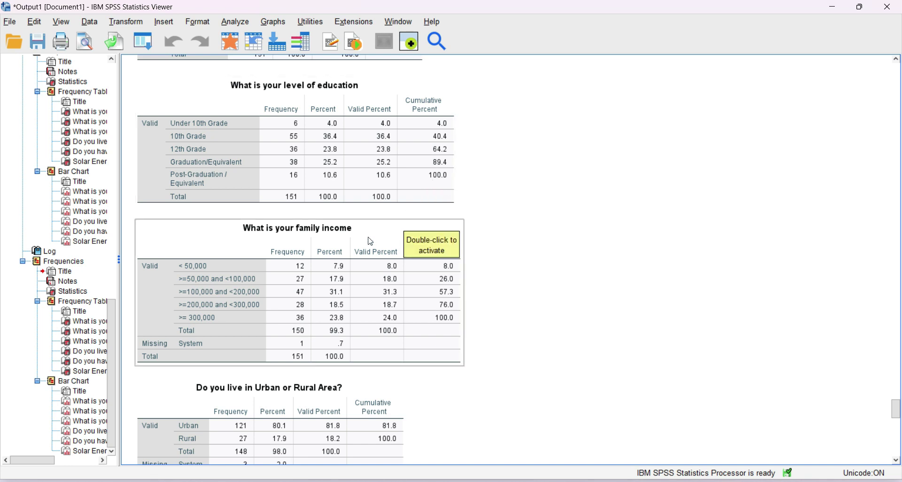
{"action": "scroll", "coordinate": [335, 238], "scroll_direction": "down", "scroll_amount": 3}
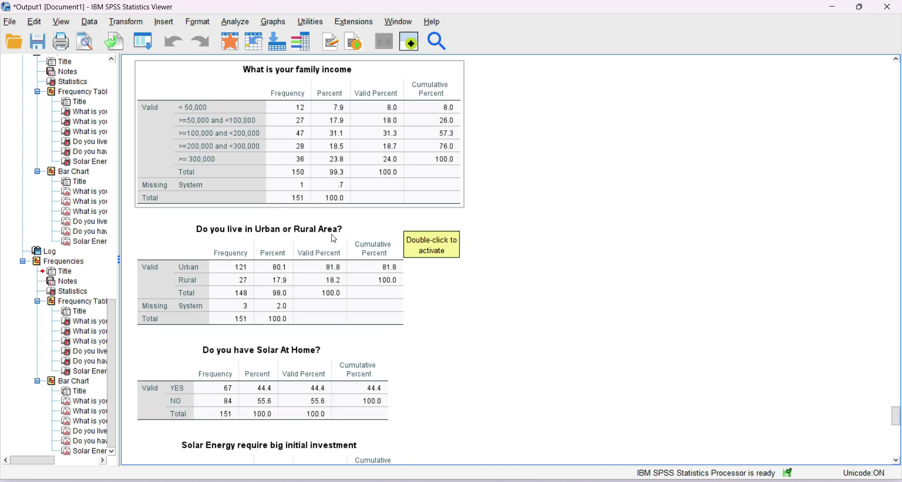
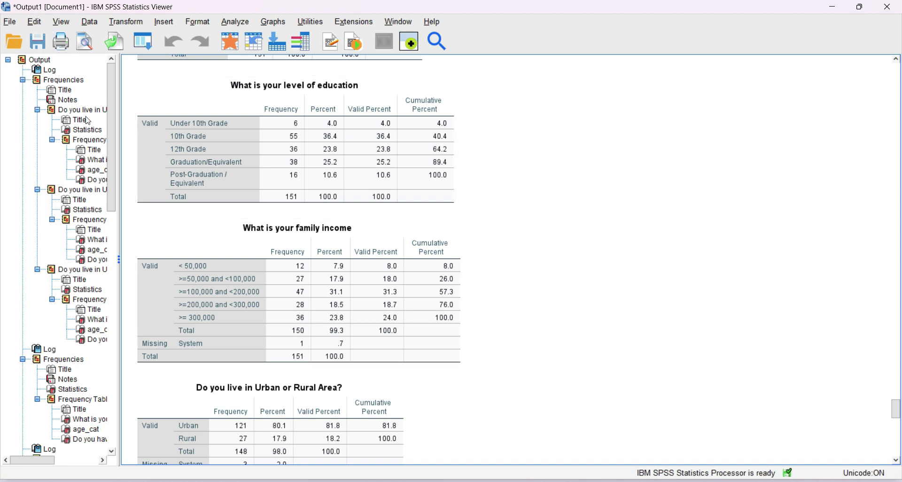
Review the earlier Frequencies results and the bar charts for level of education and family income, including the family income chart's copy options.
{"action": "left_click", "coordinate": [63, 81]}
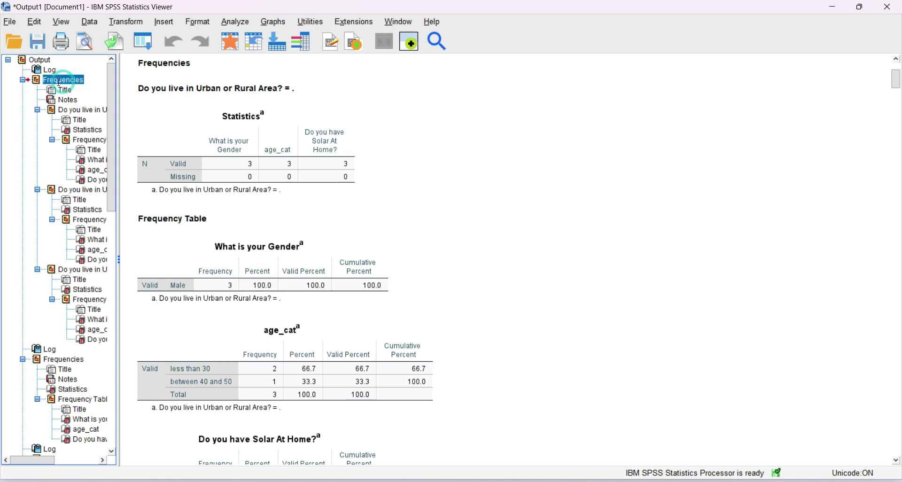
{"action": "scroll", "coordinate": [73, 225], "scroll_direction": "down", "scroll_amount": 4}
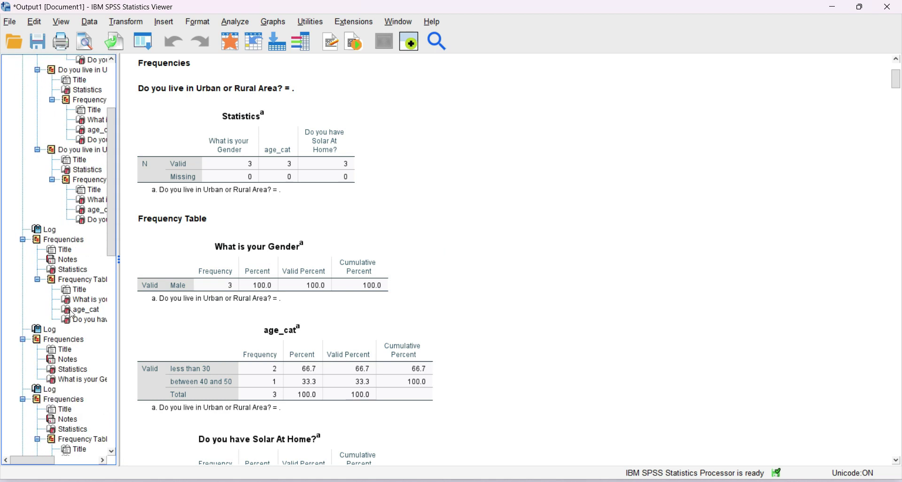
{"action": "left_click", "coordinate": [63, 240]}
{"action": "scroll", "coordinate": [75, 305], "scroll_direction": "down", "scroll_amount": 13}
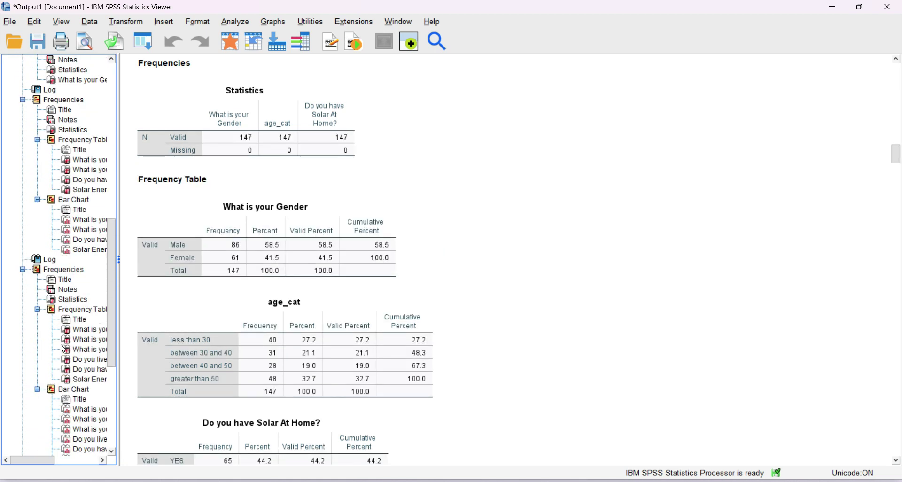
{"action": "left_click", "coordinate": [76, 299]}
{"action": "scroll", "coordinate": [282, 282], "scroll_direction": "down", "scroll_amount": 10}
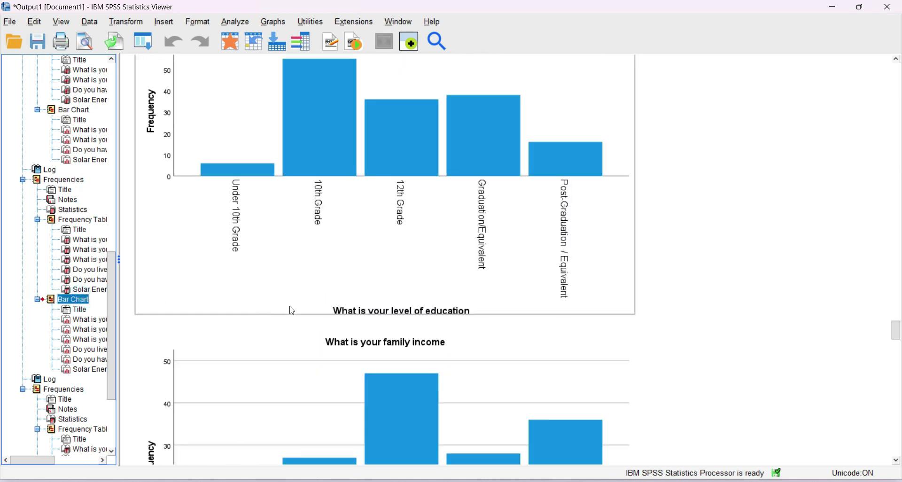
{"action": "right_click", "coordinate": [274, 195]}
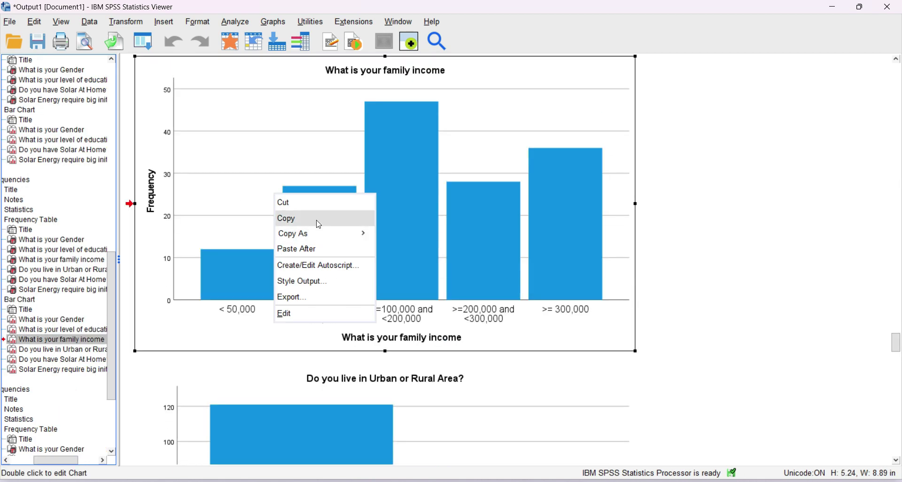
{"action": "left_click", "coordinate": [802, 209]}
{"action": "scroll", "coordinate": [797, 208], "scroll_direction": "up", "scroll_amount": 1}
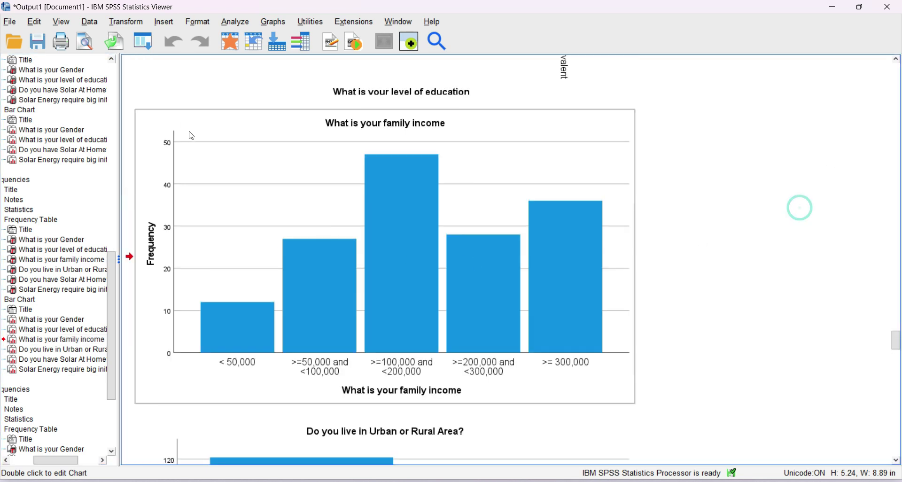
{"action": "left_click", "coordinate": [39, 43]}
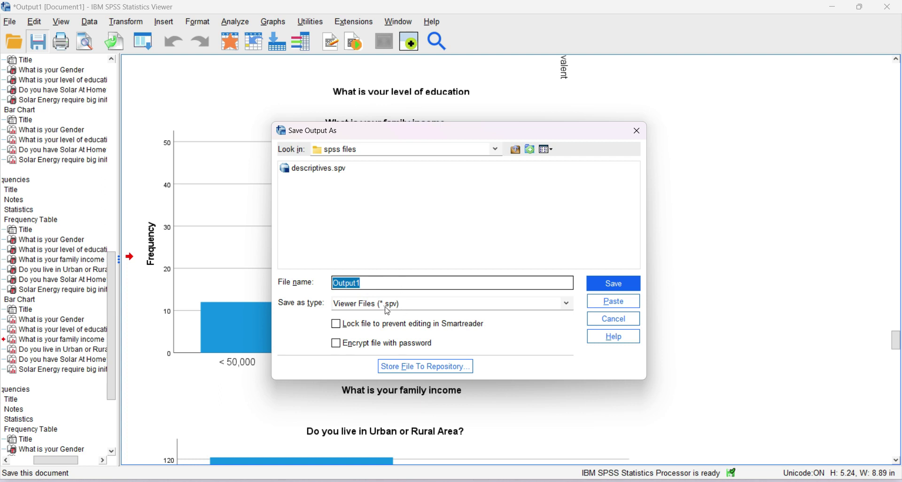
{"action": "left_click", "coordinate": [611, 319]}
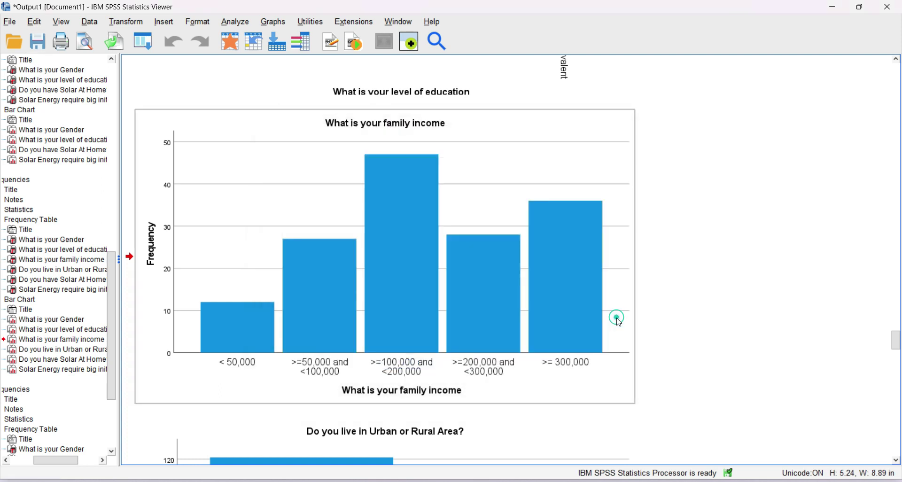
{"action": "left_click", "coordinate": [236, 23]}
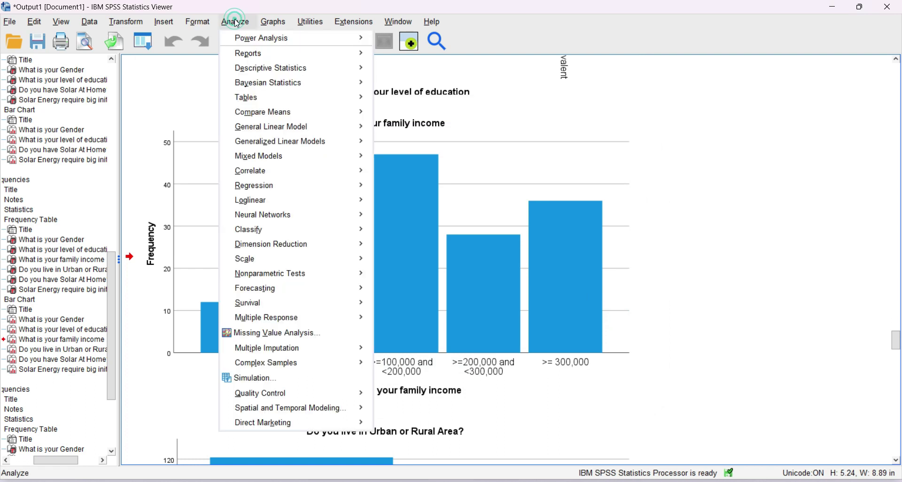
{"action": "mouse_move", "coordinate": [254, 72]}
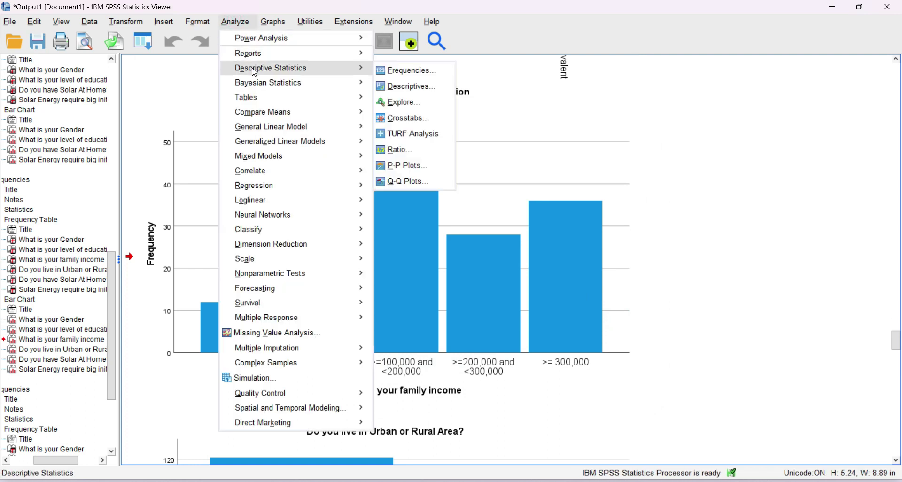
{"action": "left_click", "coordinate": [164, 22]}
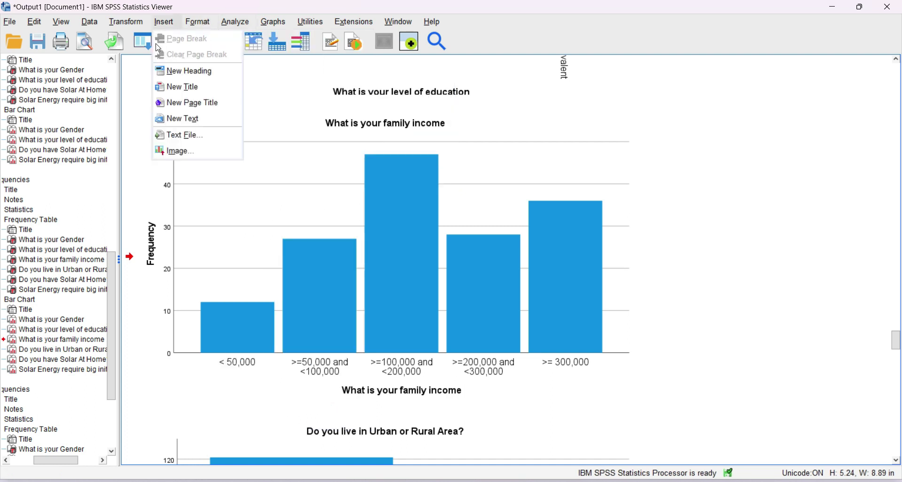
{"action": "key", "text": "alt+Tab"}
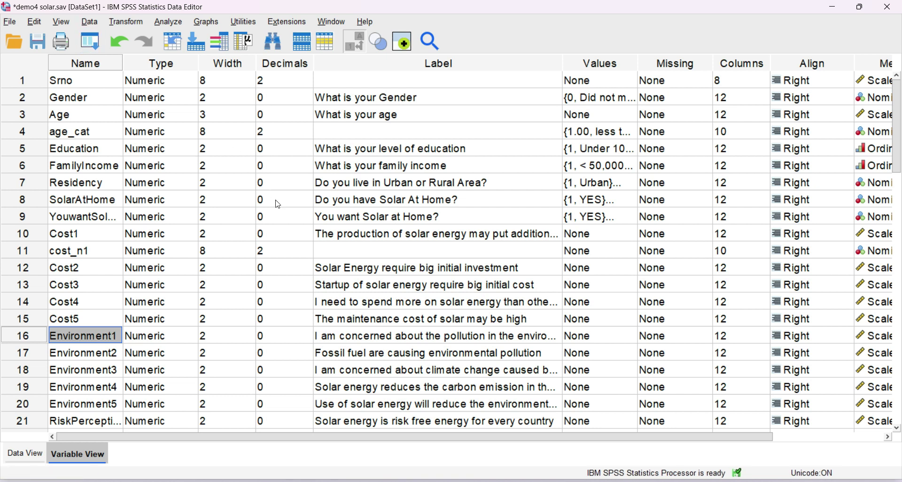
Retitle the "What is your Gender" frequency table in Output2 as "Gender" and set the title font to Script MT Bold.
{"action": "key", "text": "alt+Tab"}
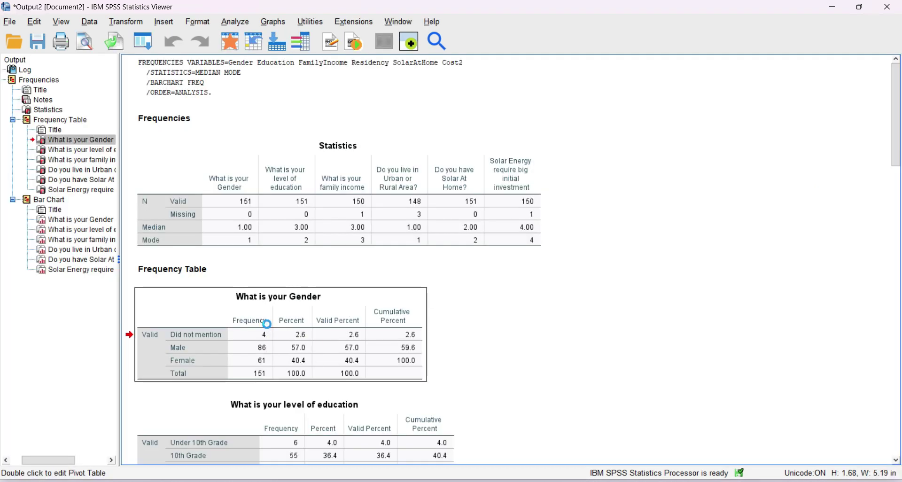
{"action": "double_click", "coordinate": [268, 327]}
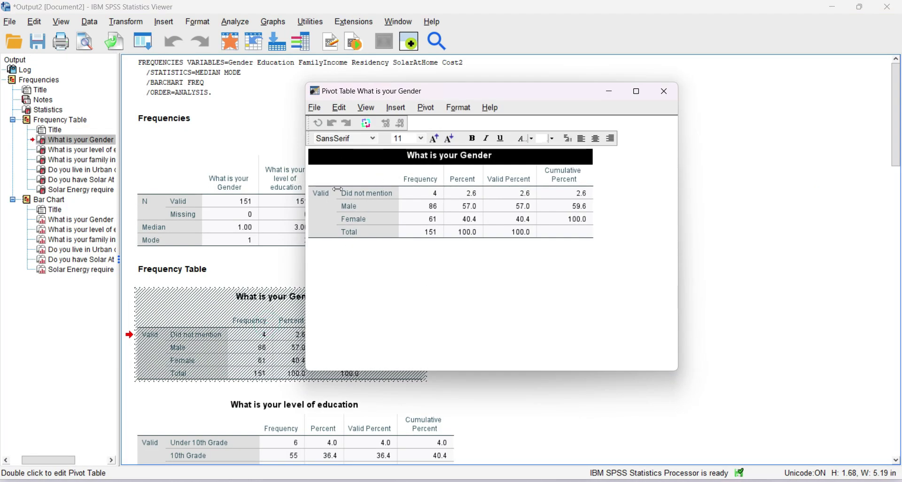
{"action": "double_click", "coordinate": [478, 160]}
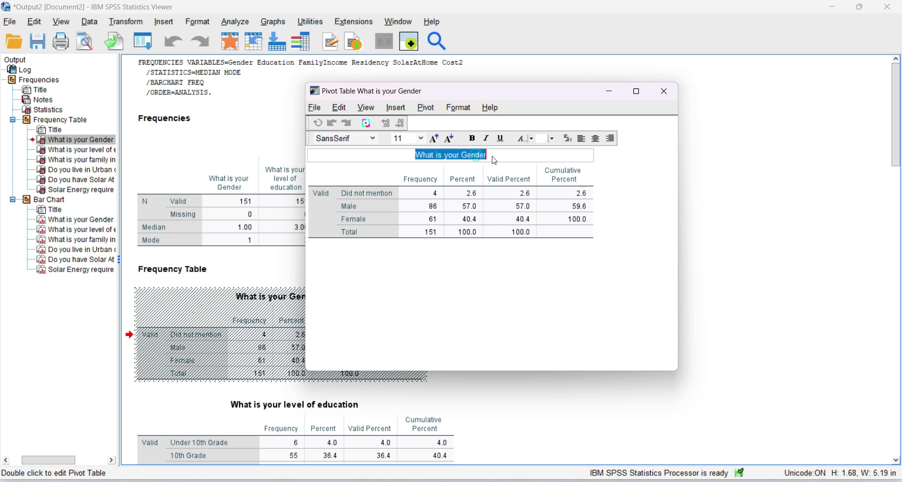
{"action": "key", "text": "Return"}
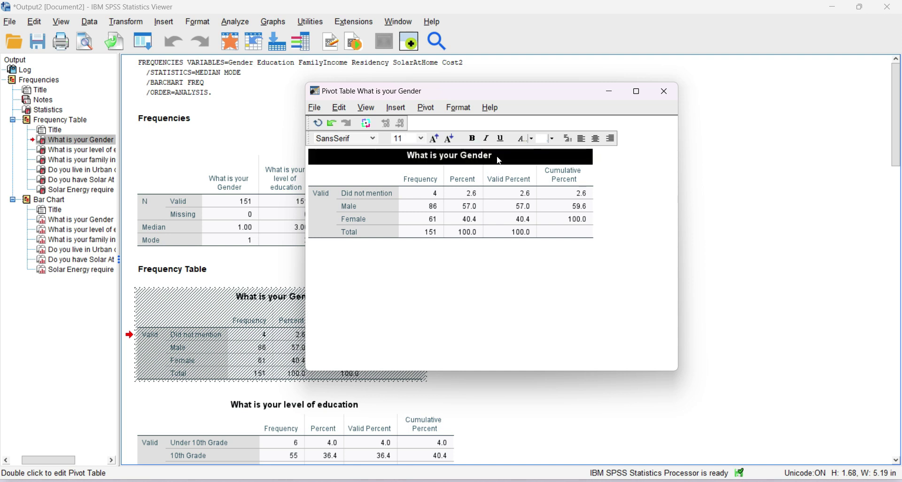
{"action": "type", "text": "Gender"}
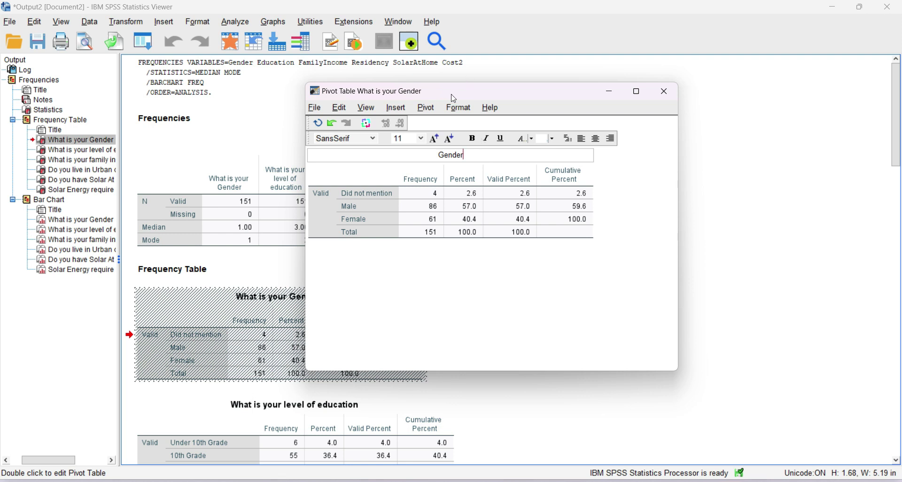
{"action": "left_click", "coordinate": [374, 141]}
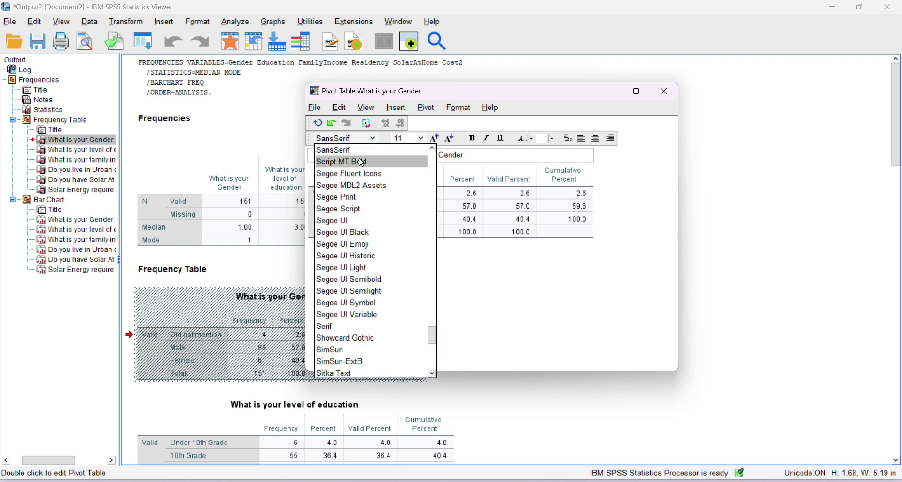
{"action": "left_click", "coordinate": [345, 172]}
Rename the gender table's row labels to "Males" and "Females" and finish editing the pivot table.
{"action": "double_click", "coordinate": [372, 216]}
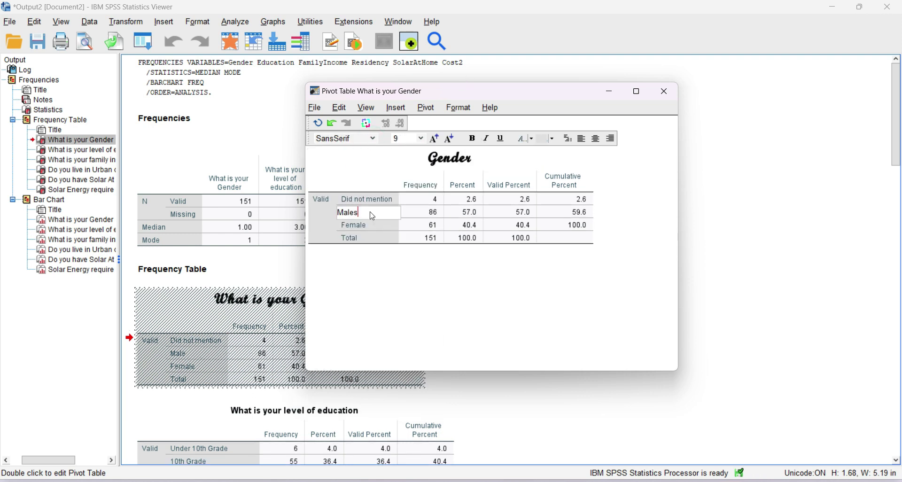
{"action": "left_click", "coordinate": [369, 226]}
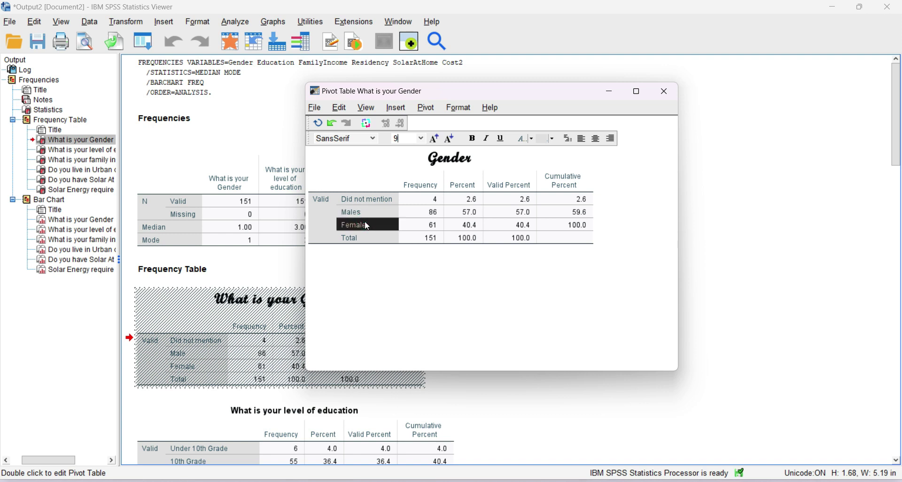
{"action": "double_click", "coordinate": [373, 226]}
{"action": "type", "text": "s"}
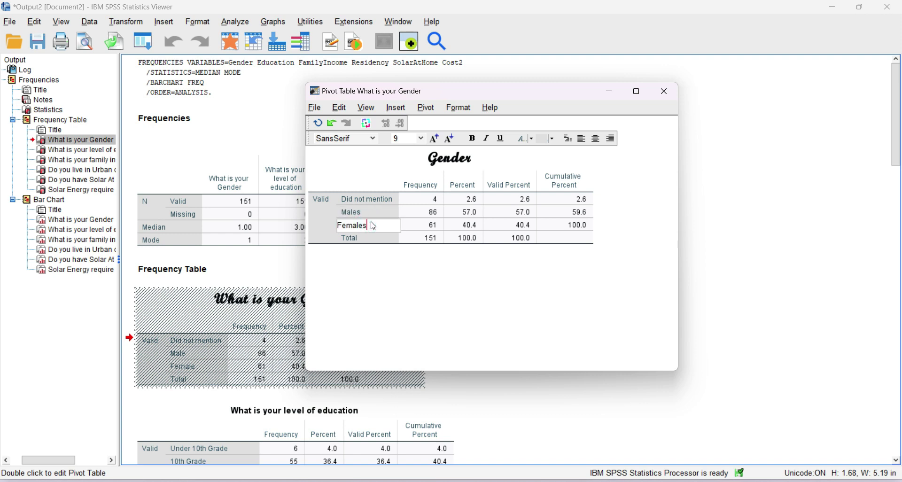
{"action": "key", "text": "Return"}
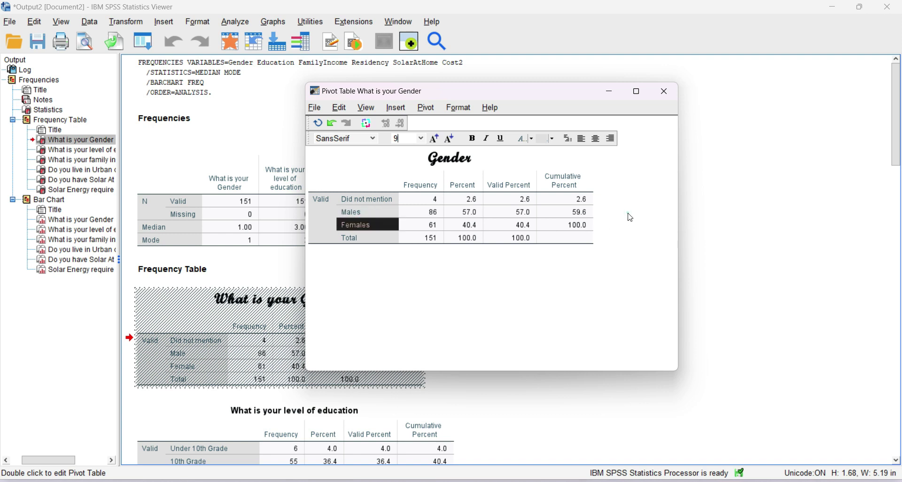
{"action": "left_click", "coordinate": [666, 93]}
Copy the edited Gender frequency table from the output.
{"action": "right_click", "coordinate": [261, 356]}
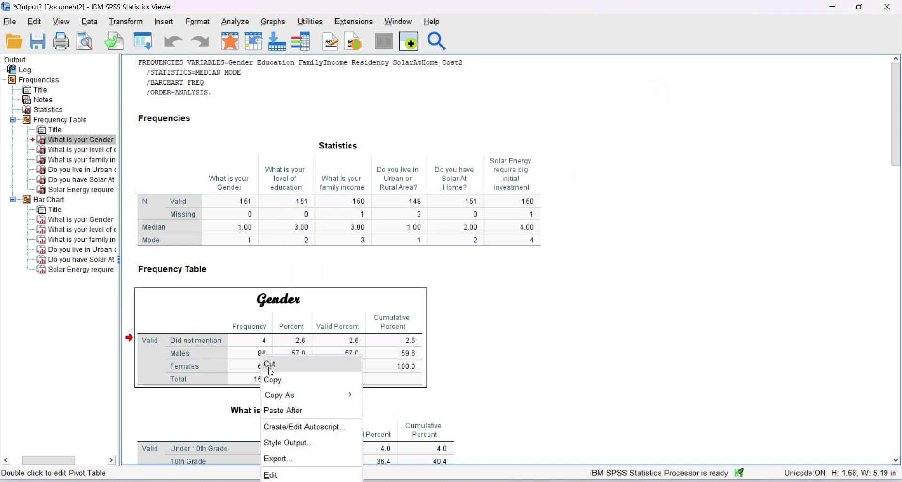
{"action": "mouse_move", "coordinate": [291, 395]}
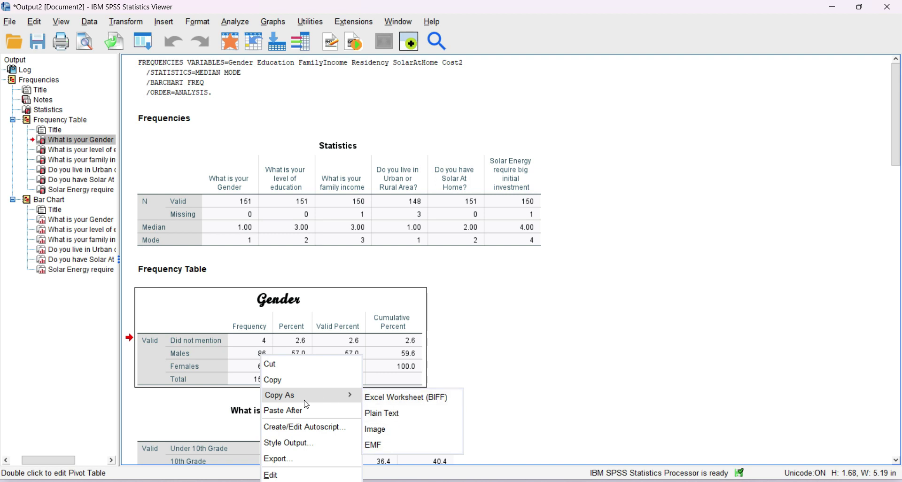
{"action": "left_click", "coordinate": [302, 379]}
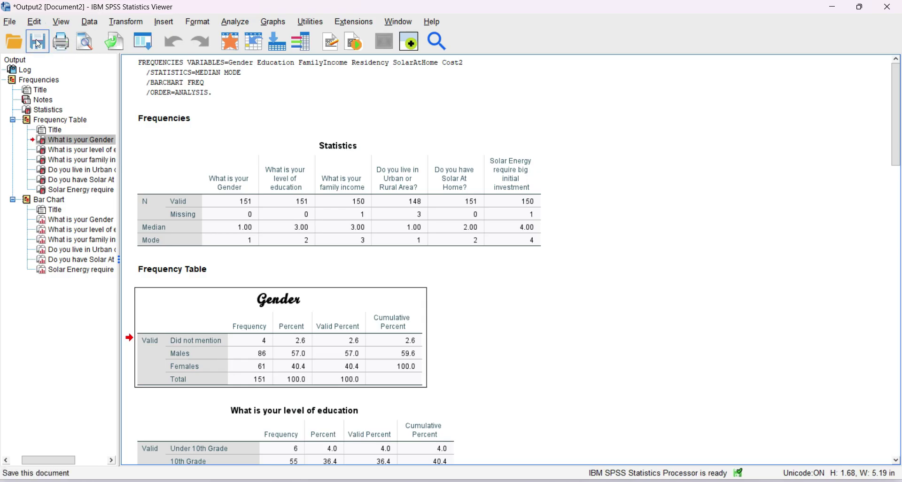
Close the Output2 viewer without saving its contents and return to the solar data file in the Data Editor.
{"action": "left_click", "coordinate": [38, 43]}
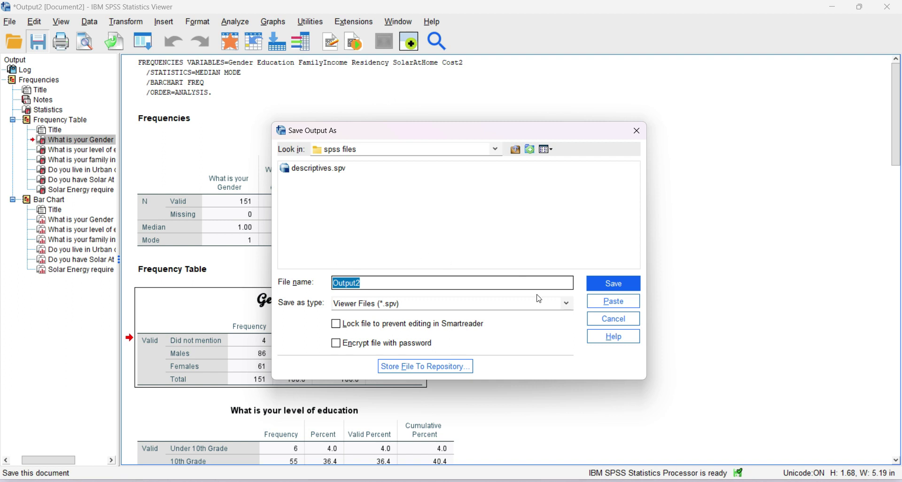
{"action": "left_click", "coordinate": [625, 318]}
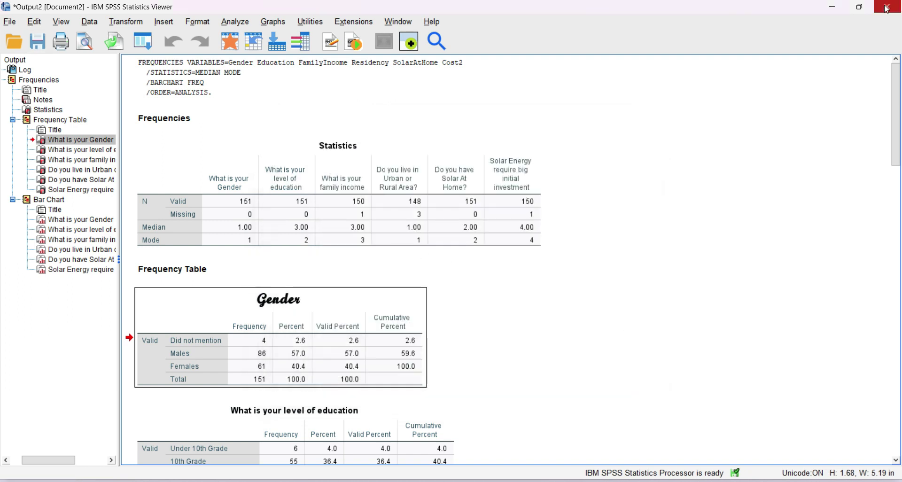
{"action": "left_click", "coordinate": [886, 9]}
{"action": "left_click", "coordinate": [460, 261]}
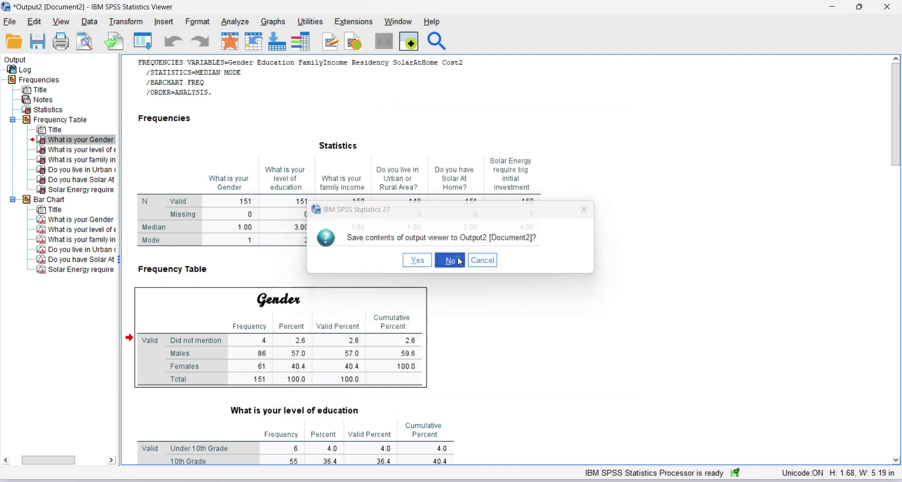
{"action": "key", "text": "alt+Tab"}
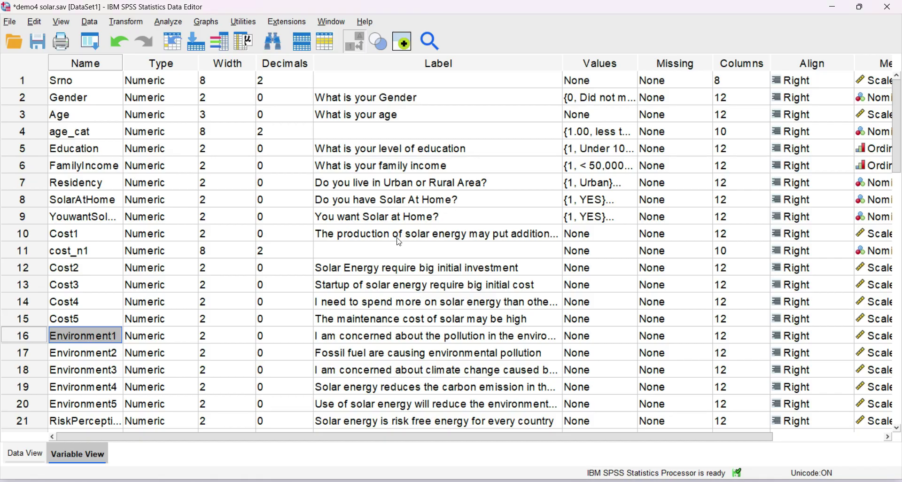
{"action": "left_click", "coordinate": [168, 22]}
{"action": "mouse_move", "coordinate": [196, 70]}
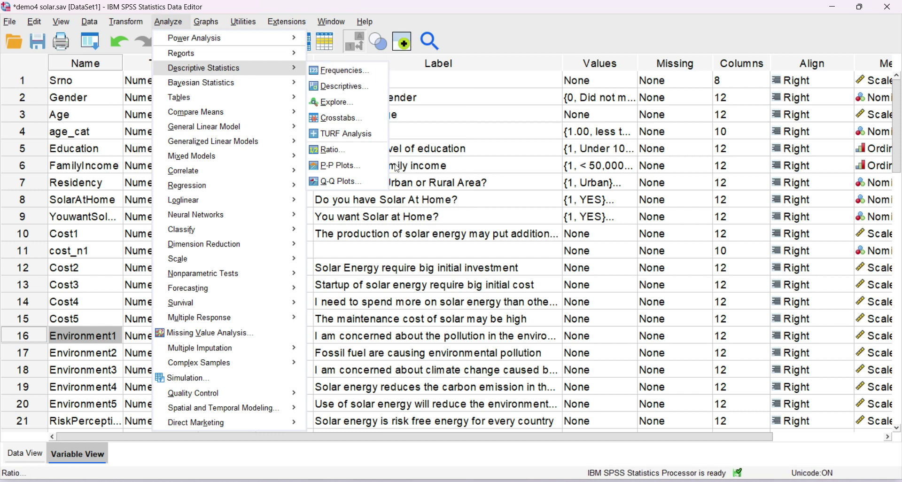
{"action": "left_click", "coordinate": [385, 199]}
Start a Descriptives analysis and add Intention and Age as its variables.
{"action": "left_click", "coordinate": [168, 26]}
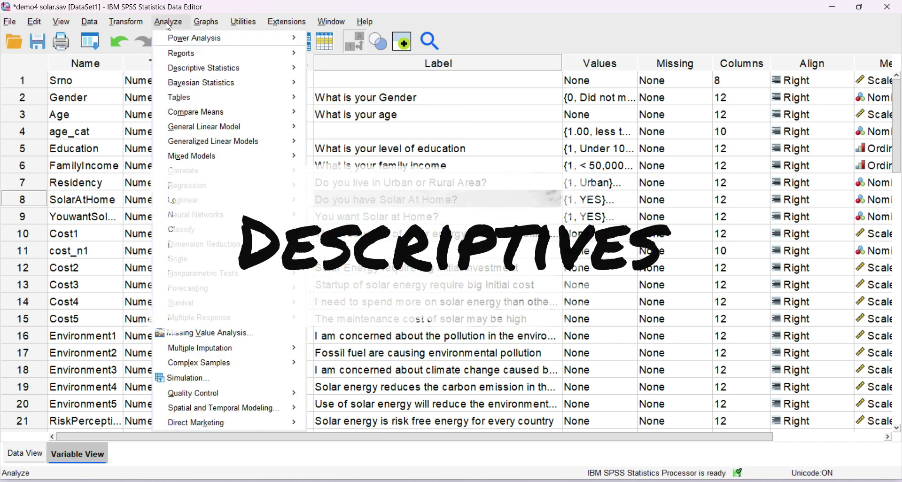
{"action": "mouse_move", "coordinate": [186, 70]}
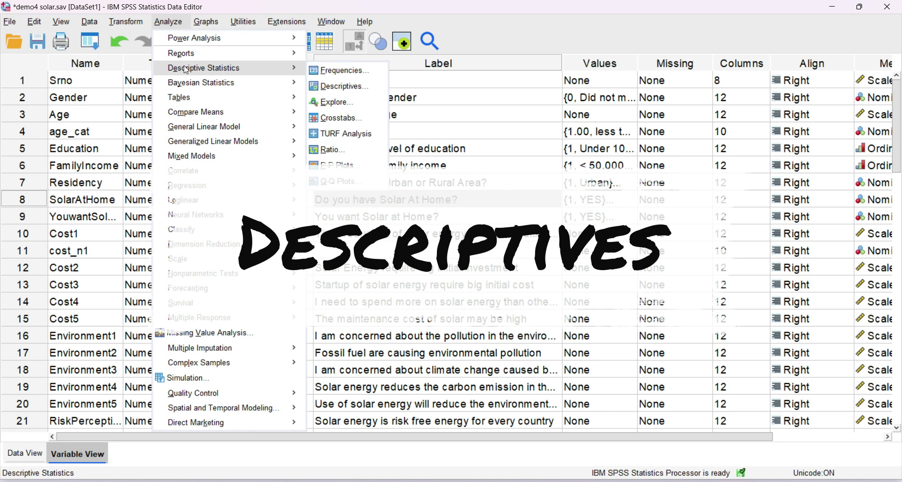
{"action": "left_click", "coordinate": [350, 87]}
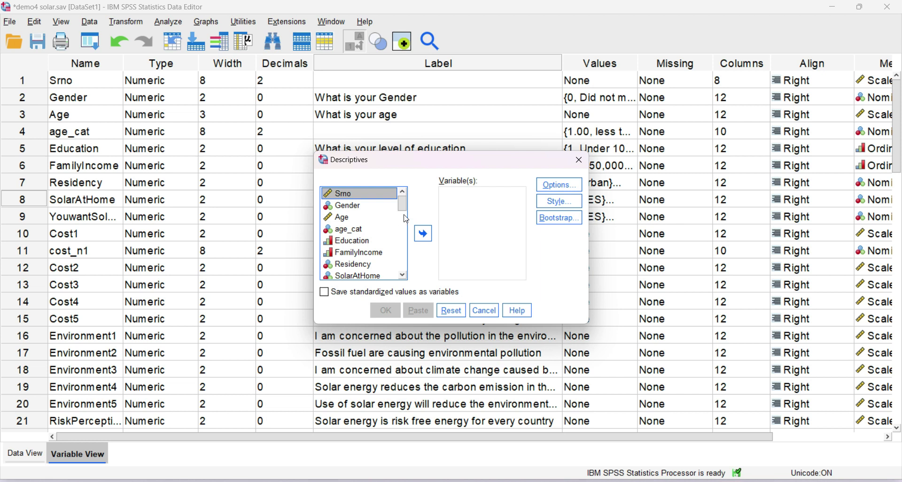
{"action": "left_click_drag", "start_coordinate": [406, 207], "coordinate": [406, 280]}
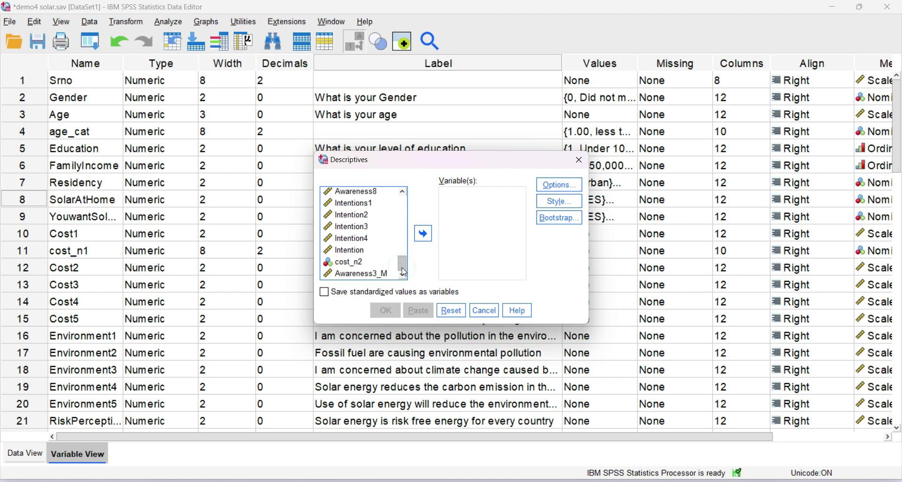
{"action": "left_click", "coordinate": [352, 250]}
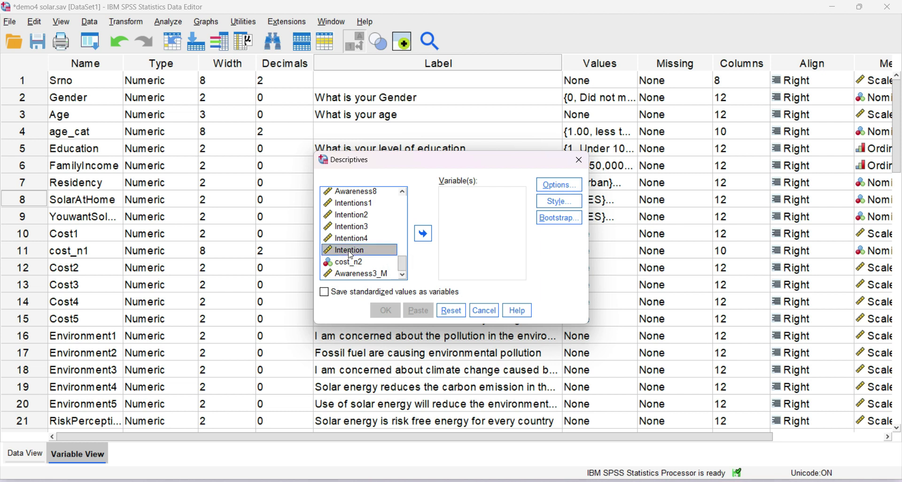
{"action": "left_click", "coordinate": [424, 239]}
{"action": "left_click_drag", "start_coordinate": [401, 264], "coordinate": [407, 207]}
{"action": "left_click", "coordinate": [350, 218]}
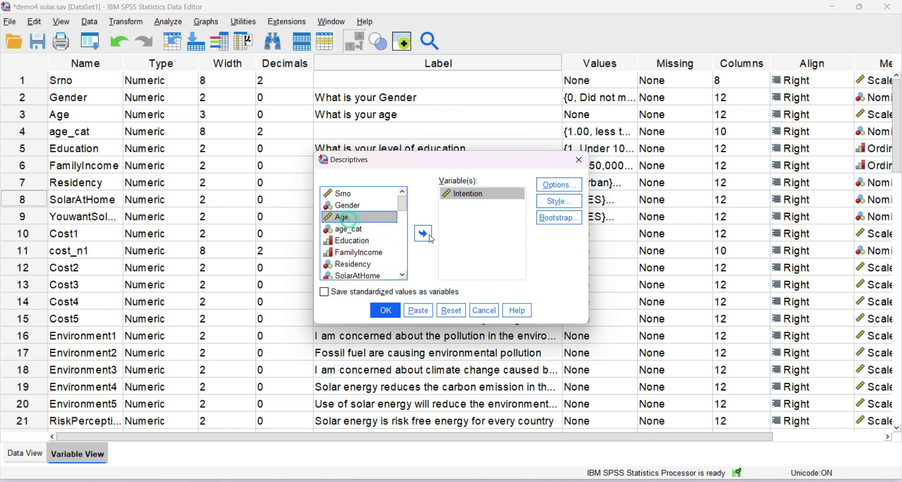
{"action": "left_click", "coordinate": [423, 233]}
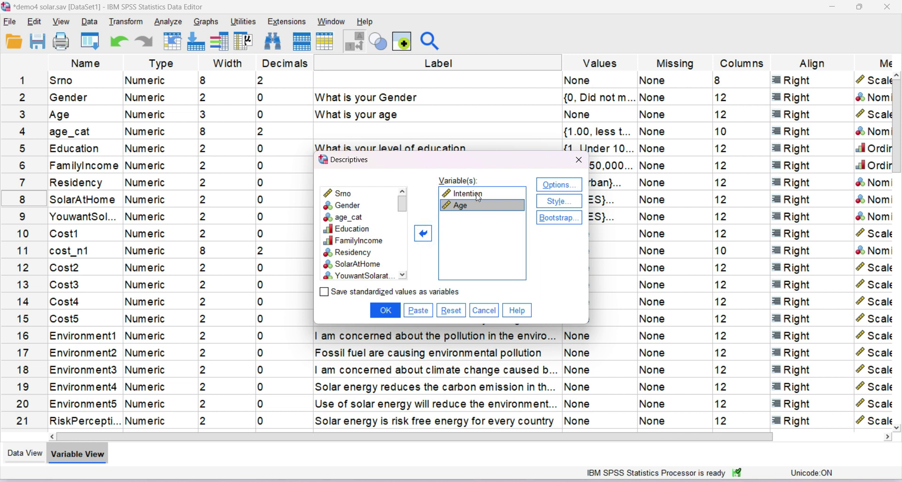
Add variance, range, kurtosis and skewness to the statistics requested for the Descriptives analysis.
{"action": "left_click", "coordinate": [559, 185]}
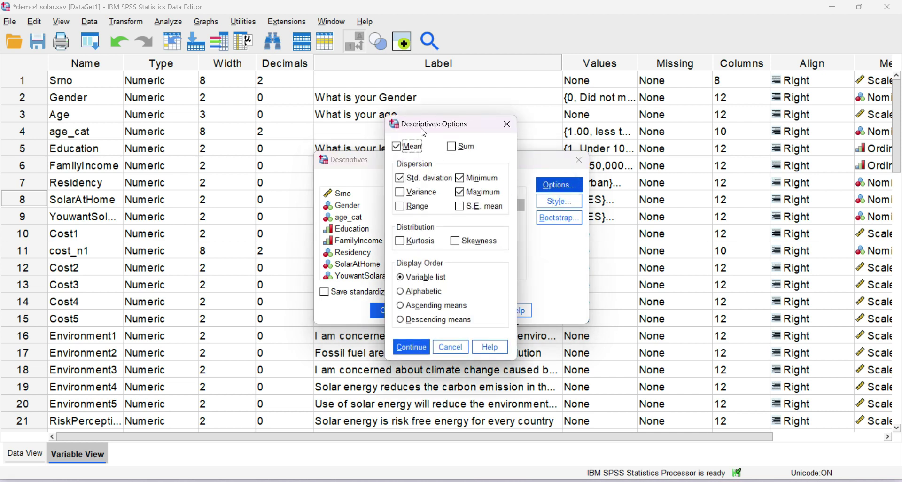
{"action": "left_click", "coordinate": [400, 192]}
{"action": "left_click", "coordinate": [398, 210]}
{"action": "left_click", "coordinate": [400, 240]}
{"action": "left_click", "coordinate": [462, 248]}
{"action": "left_click", "coordinate": [412, 347]}
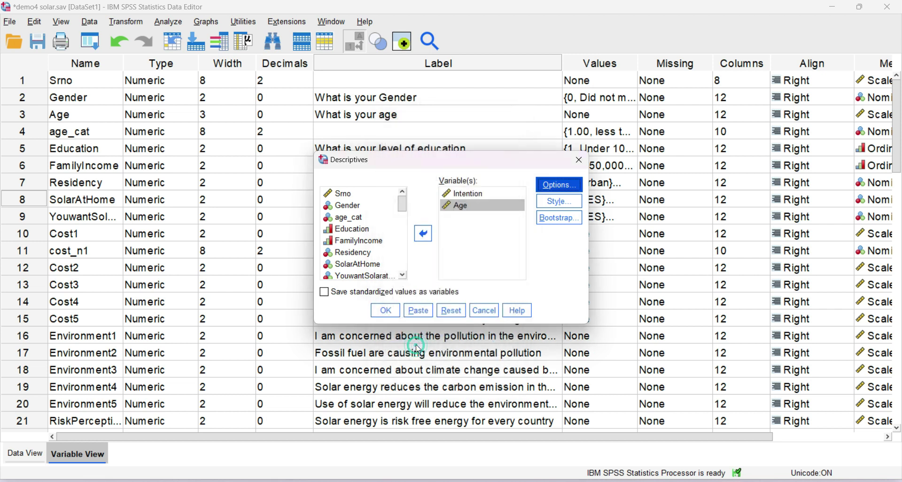
Save the standardized values as variables and run the Descriptives analysis.
{"action": "left_click", "coordinate": [326, 293]}
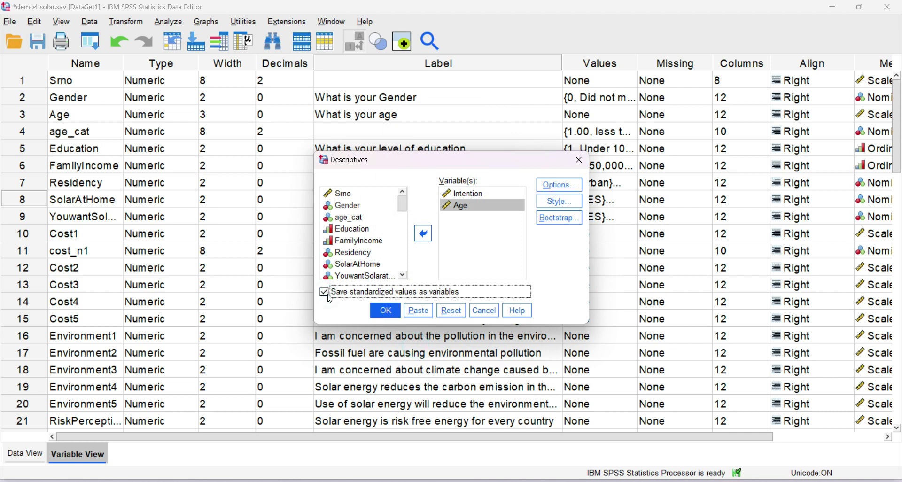
{"action": "left_click", "coordinate": [386, 312]}
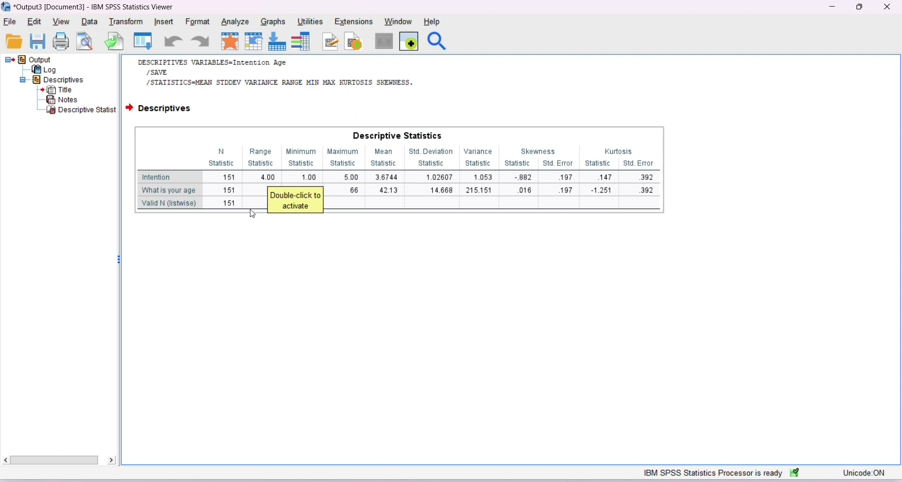
{"action": "left_click", "coordinate": [219, 279]}
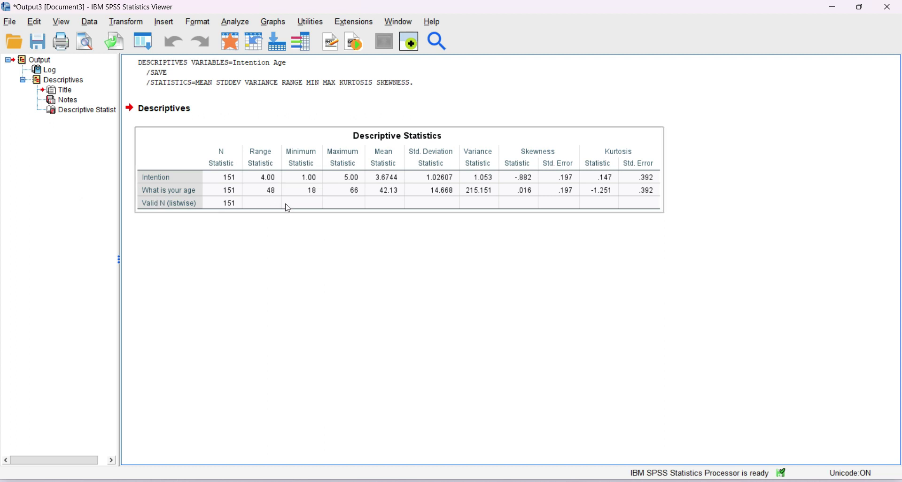
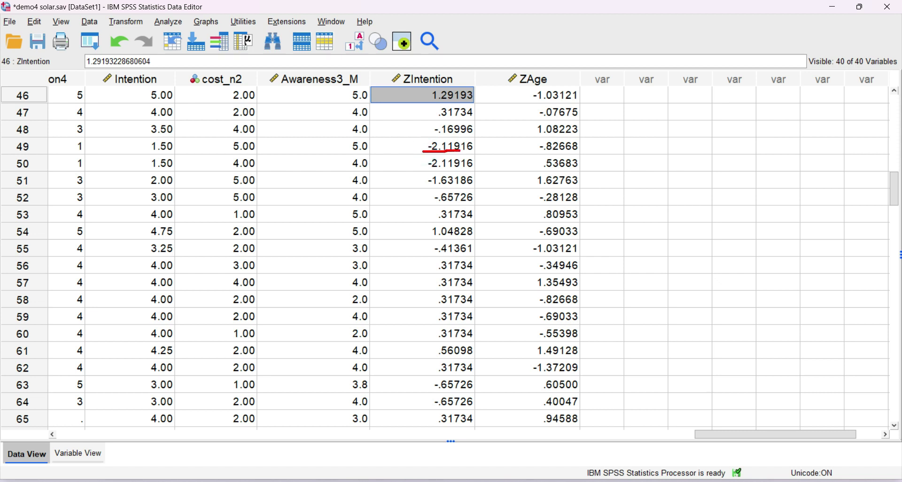
{"action": "mouse_move", "coordinate": [391, 222]}
{"action": "left_mouse_down"}
{"action": "mouse_move", "coordinate": [407, 224]}
{"action": "mouse_move", "coordinate": [412, 244]}
{"action": "mouse_move", "coordinate": [459, 234]}
{"action": "mouse_move", "coordinate": [453, 241]}
{"action": "left_mouse_up"}
{"action": "mouse_move", "coordinate": [492, 207]}
{"action": "left_mouse_down"}
{"action": "mouse_move", "coordinate": [483, 227]}
{"action": "mouse_move", "coordinate": [486, 212]}
{"action": "mouse_move", "coordinate": [495, 226]}
{"action": "mouse_move", "coordinate": [563, 212]}
{"action": "left_mouse_up"}
{"action": "left_click_drag", "start_coordinate": [487, 239], "coordinate": [557, 236]}
{"action": "mouse_move", "coordinate": [490, 261]}
{"action": "left_mouse_down"}
{"action": "mouse_move", "coordinate": [490, 281]}
{"action": "mouse_move", "coordinate": [525, 280]}
{"action": "mouse_move", "coordinate": [544, 260]}
{"action": "mouse_move", "coordinate": [529, 278]}
{"action": "mouse_move", "coordinate": [539, 280]}
{"action": "left_mouse_up"}
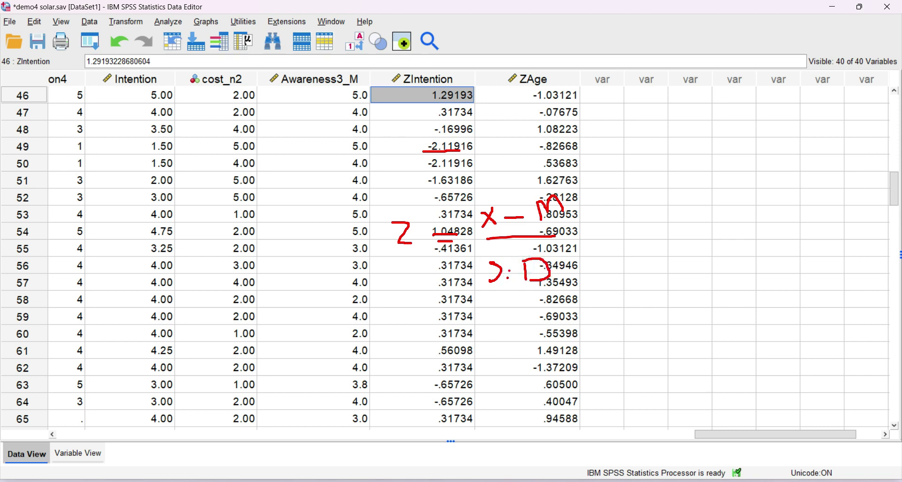
{"action": "left_click_drag", "start_coordinate": [493, 258], "coordinate": [509, 255]}
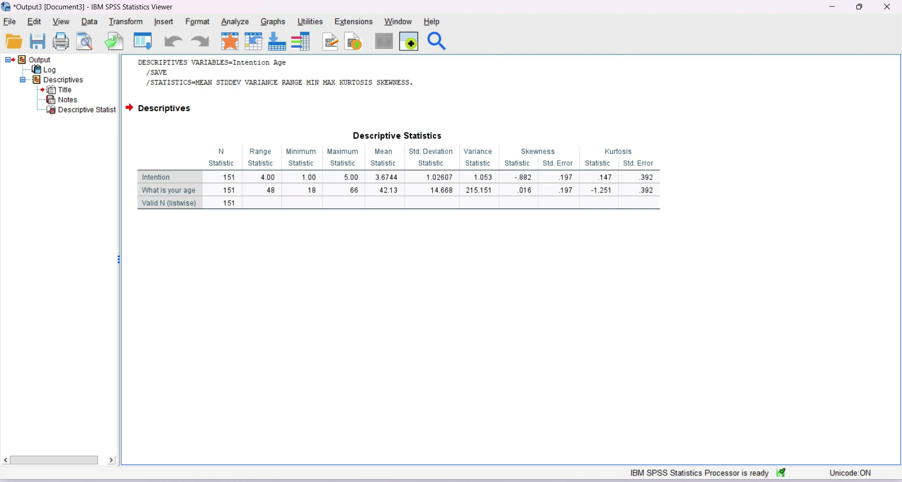
{"action": "left_click_drag", "start_coordinate": [531, 159], "coordinate": [640, 157]}
{"action": "mouse_move", "coordinate": [424, 266]}
{"action": "left_mouse_down"}
{"action": "mouse_move", "coordinate": [550, 268]}
{"action": "mouse_move", "coordinate": [433, 259]}
{"action": "mouse_move", "coordinate": [504, 256]}
{"action": "left_mouse_up"}
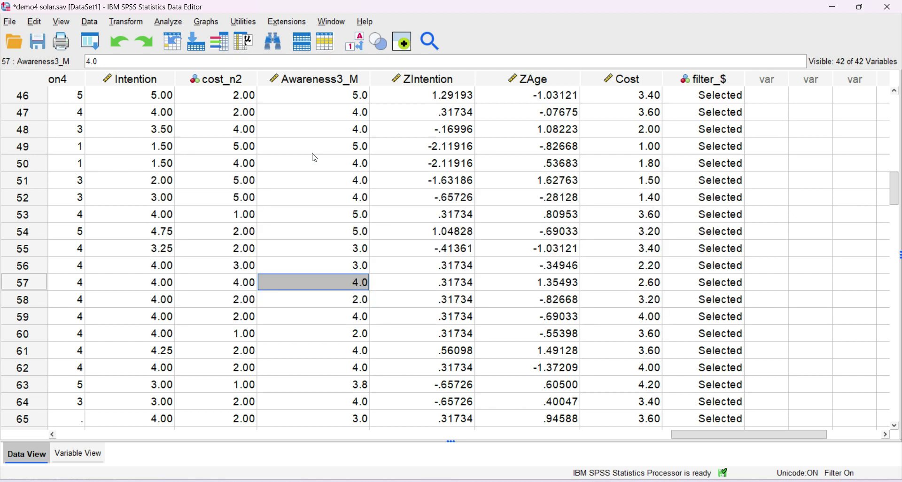
Start an Explore analysis, reset its previous settings and add Intention as the dependent variable.
{"action": "left_click", "coordinate": [169, 22]}
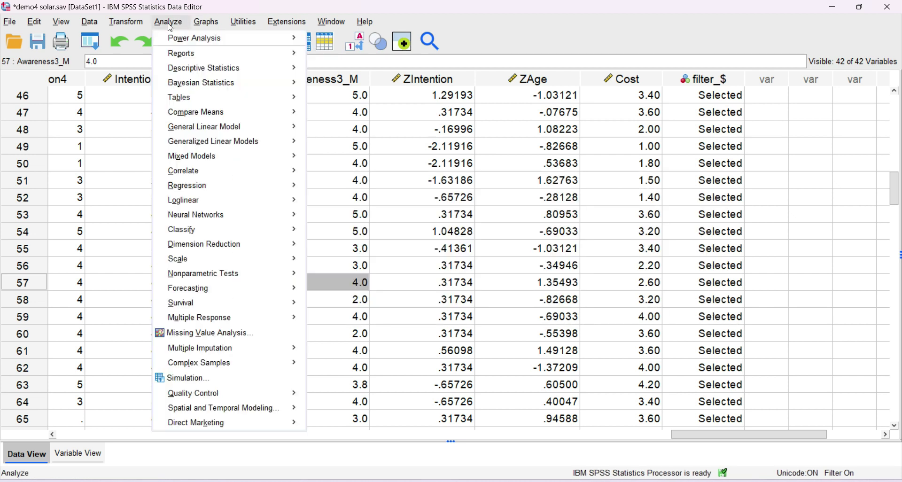
{"action": "mouse_move", "coordinate": [257, 68]}
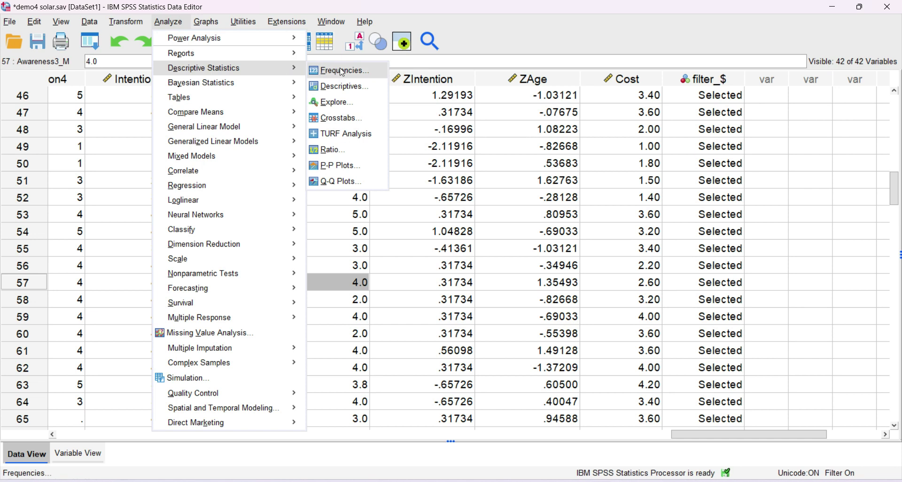
{"action": "left_click", "coordinate": [337, 102]}
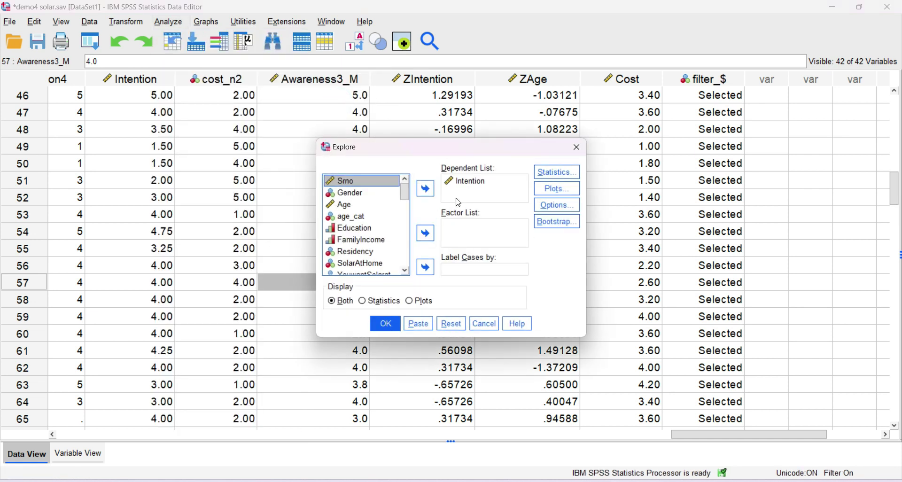
{"action": "left_click", "coordinate": [451, 323]}
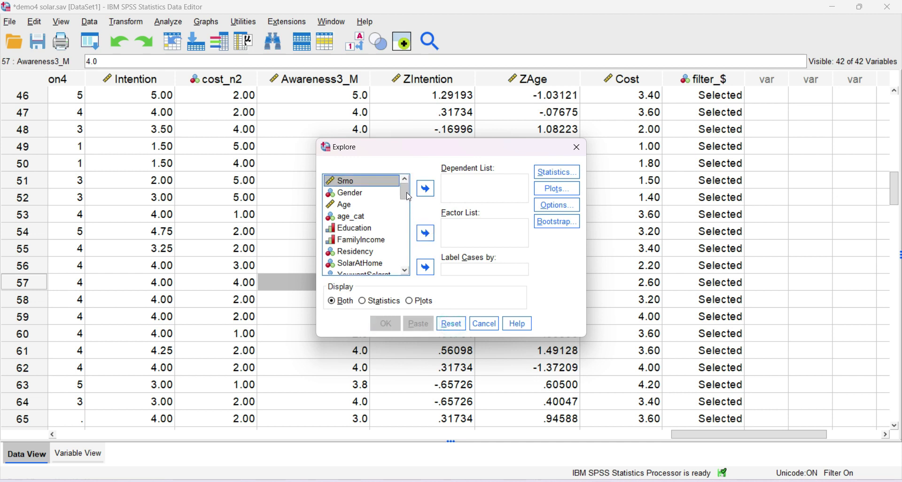
{"action": "scroll", "coordinate": [405, 188], "scroll_direction": "down", "scroll_amount": 7}
{"action": "scroll", "coordinate": [407, 207], "scroll_direction": "up", "scroll_amount": 4}
{"action": "left_click_drag", "start_coordinate": [407, 205], "coordinate": [410, 253]}
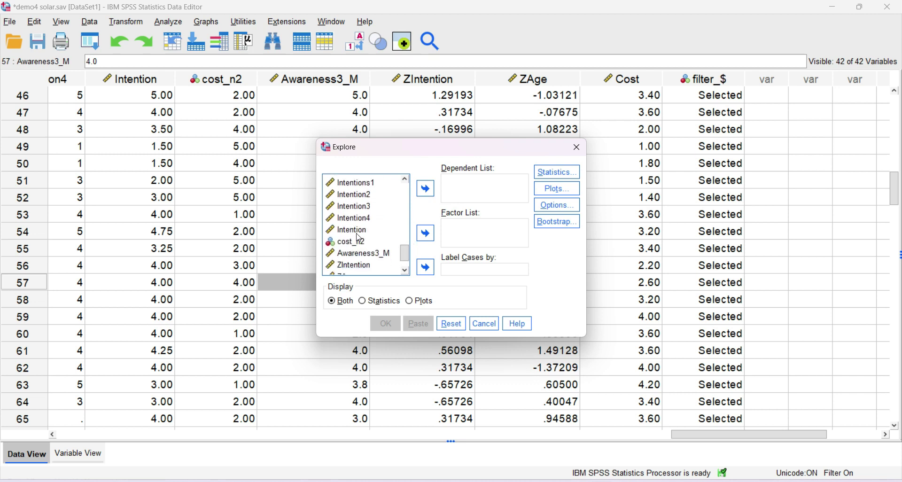
{"action": "left_click", "coordinate": [374, 226]}
{"action": "left_click", "coordinate": [425, 189]}
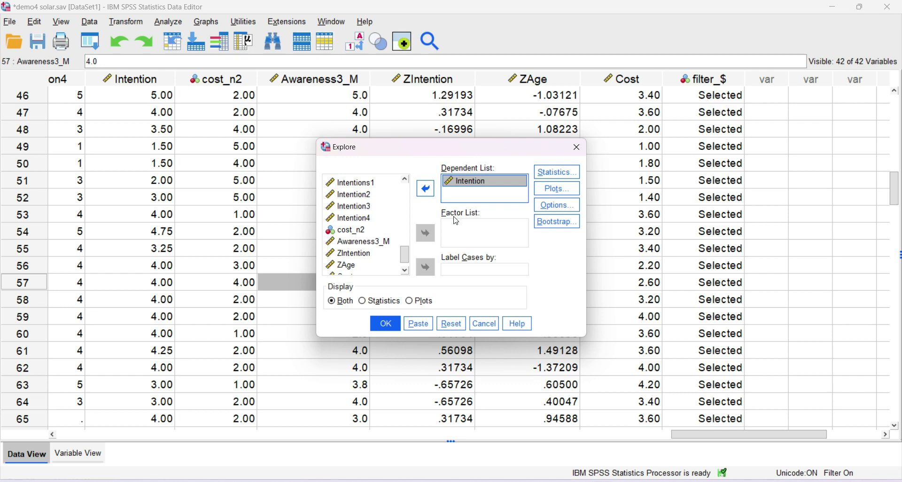
Set Gender as the factor in the Explore analysis.
{"action": "left_click_drag", "start_coordinate": [406, 254], "coordinate": [406, 186]}
{"action": "left_click", "coordinate": [357, 193]}
{"action": "left_click", "coordinate": [425, 189]}
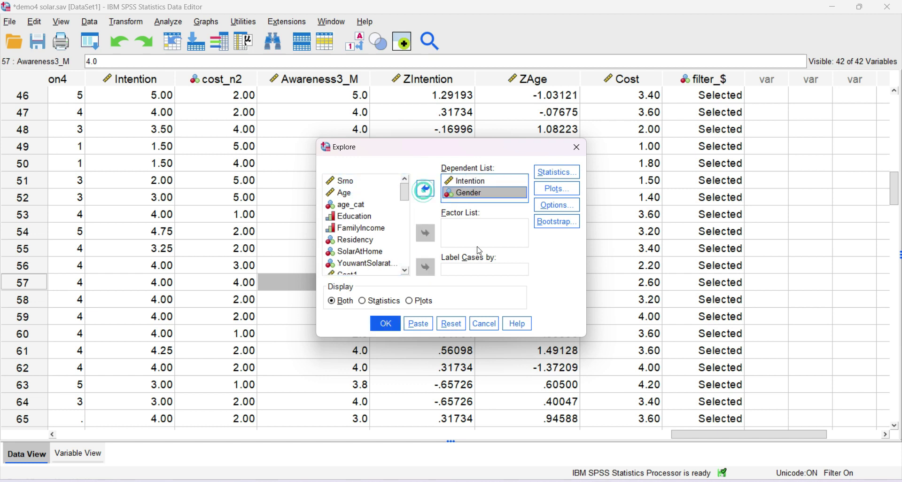
{"action": "left_click_drag", "start_coordinate": [467, 194], "coordinate": [472, 231]}
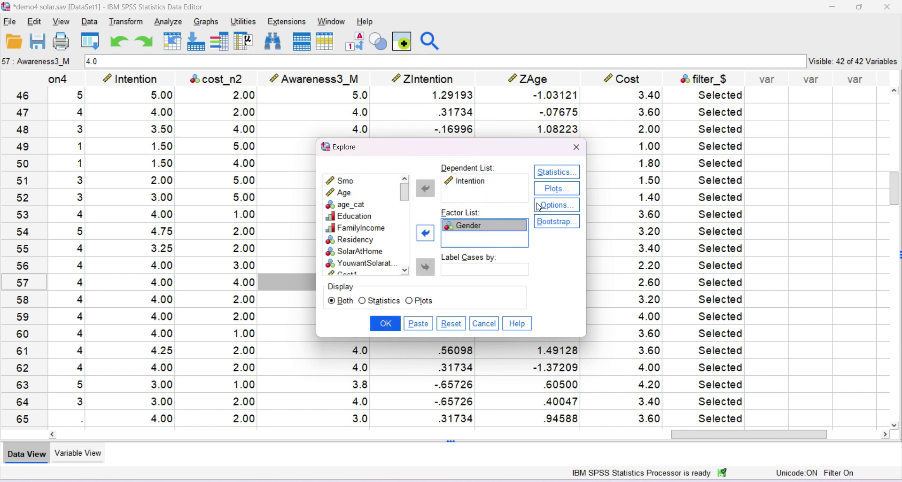
Review the statistics available for the Explore analysis.
{"action": "left_click", "coordinate": [554, 181]}
{"action": "left_click", "coordinate": [554, 181]}
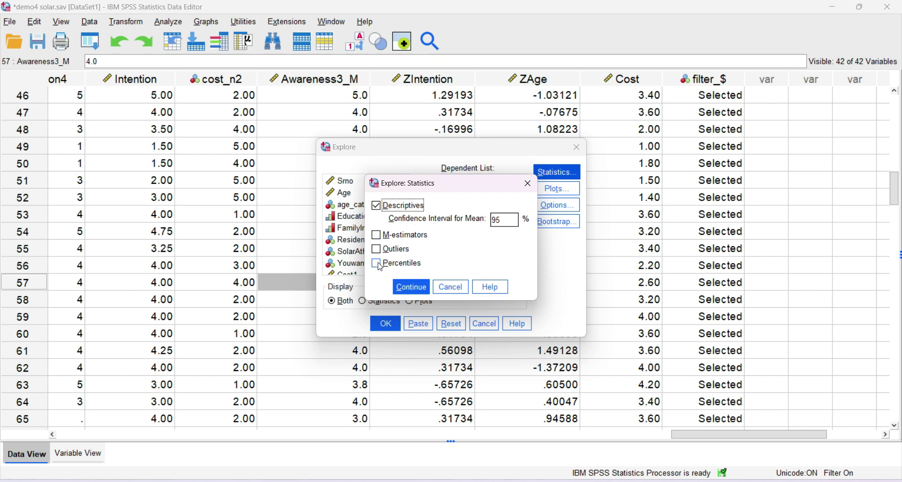
{"action": "left_click", "coordinate": [448, 288]}
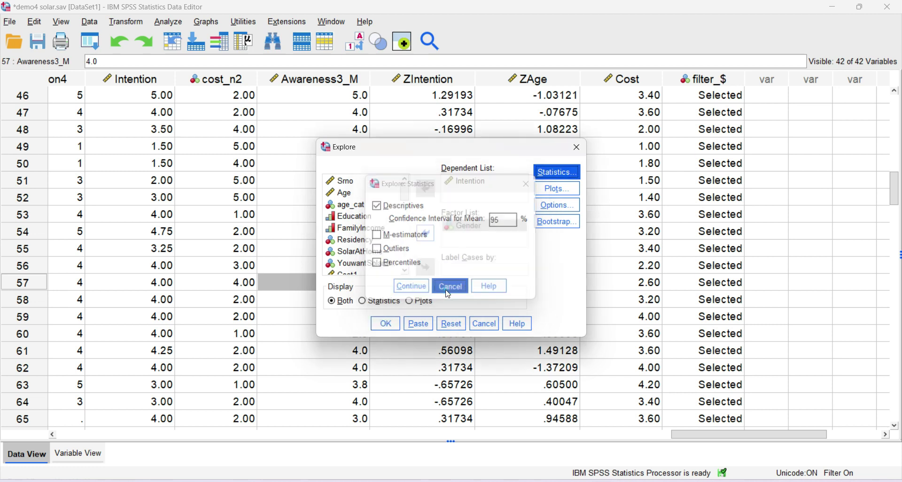
Include a histogram and normality plots with tests in the Explore plots.
{"action": "left_click", "coordinate": [563, 198]}
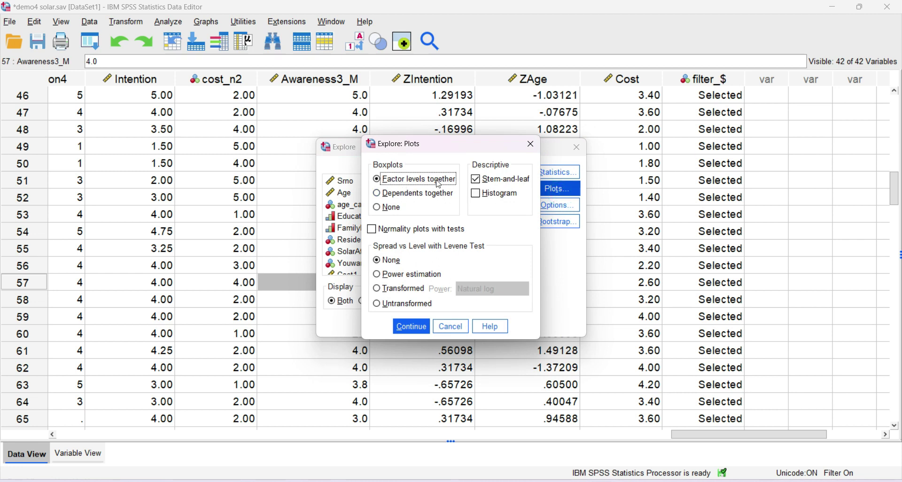
{"action": "left_click", "coordinate": [476, 194]}
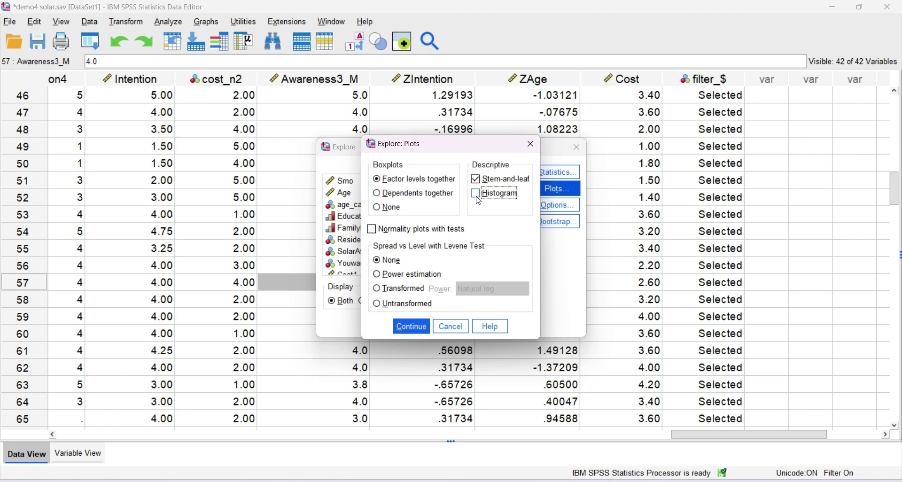
{"action": "left_click", "coordinate": [372, 229]}
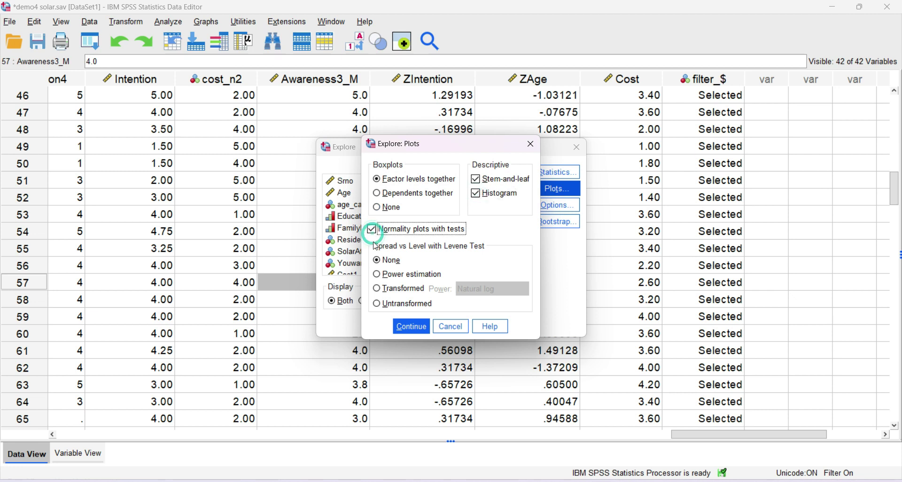
{"action": "left_click", "coordinate": [403, 327]}
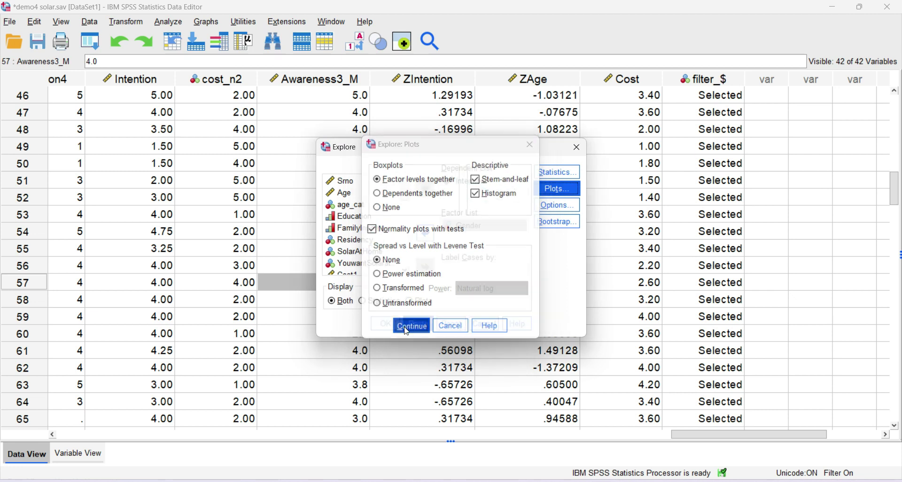
Accept listwise exclusion of missing cases and run the Explore analysis of Intention by Gender.
{"action": "left_click", "coordinate": [558, 206]}
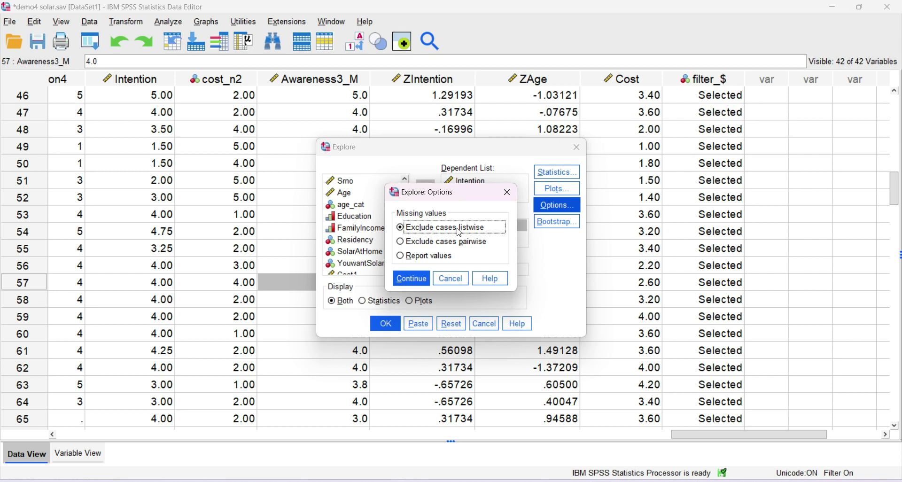
{"action": "left_click_drag", "start_coordinate": [458, 192], "coordinate": [416, 183]}
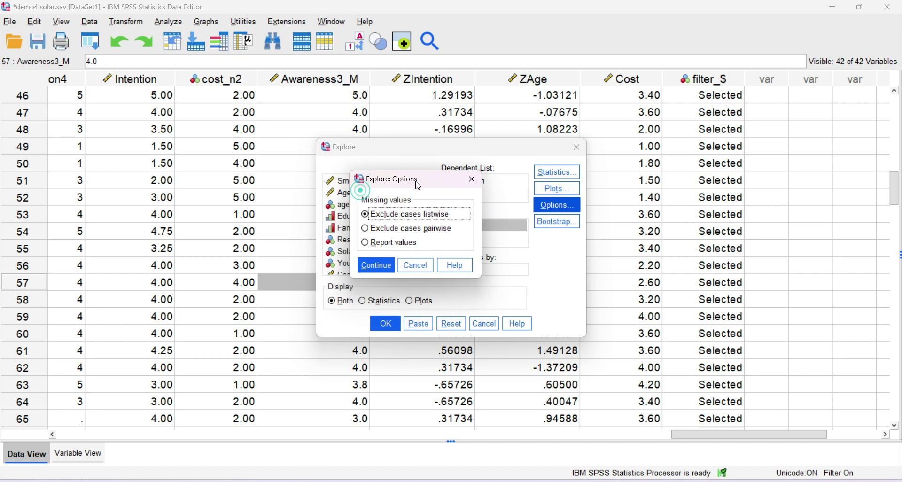
{"action": "left_click", "coordinate": [377, 267]}
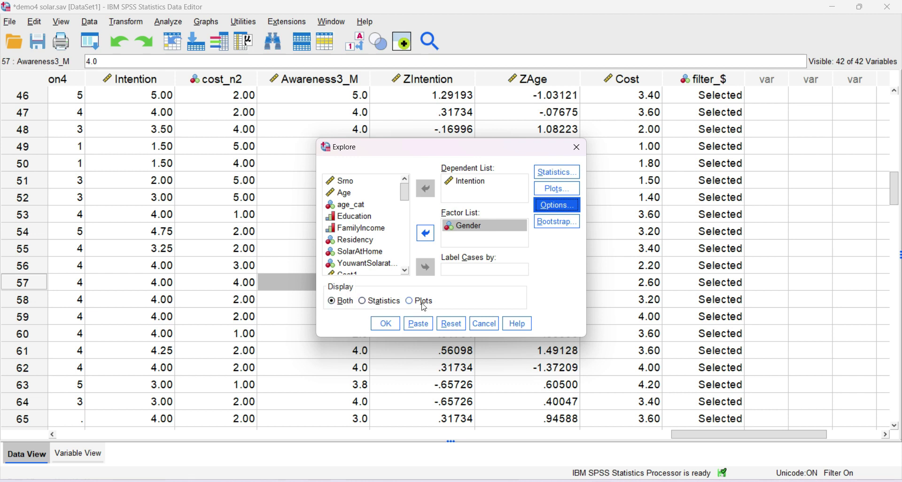
{"action": "left_click", "coordinate": [390, 324]}
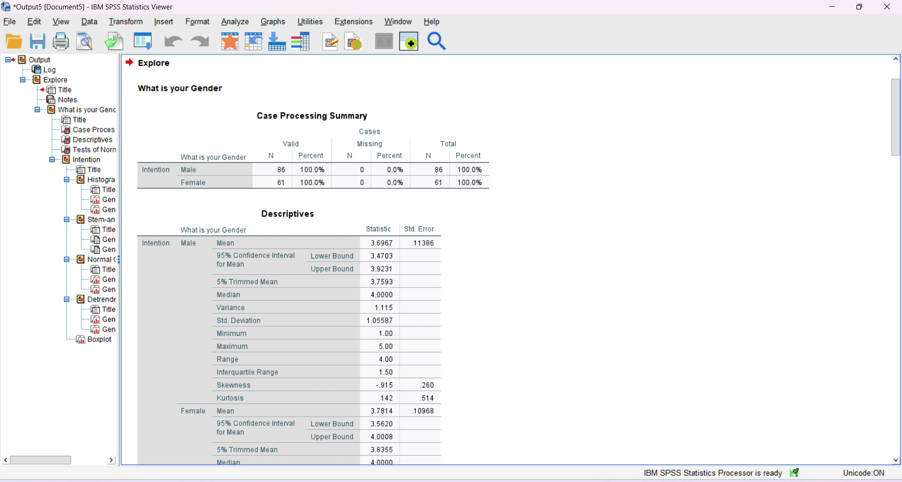
{"action": "left_click", "coordinate": [381, 184]}
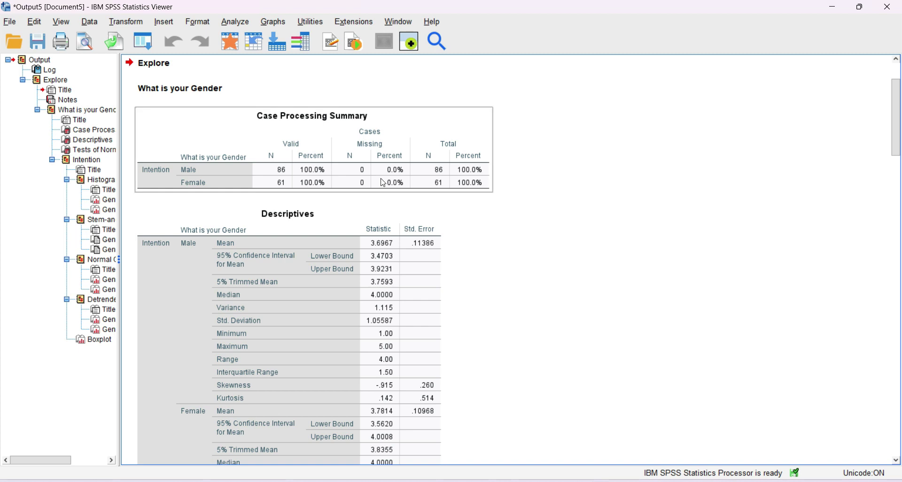
Review the Case Processing Summary and the Descriptives table of Intention for males and females.
{"action": "left_click", "coordinate": [353, 213]}
{"action": "left_click", "coordinate": [348, 194]}
{"action": "left_click", "coordinate": [303, 273]}
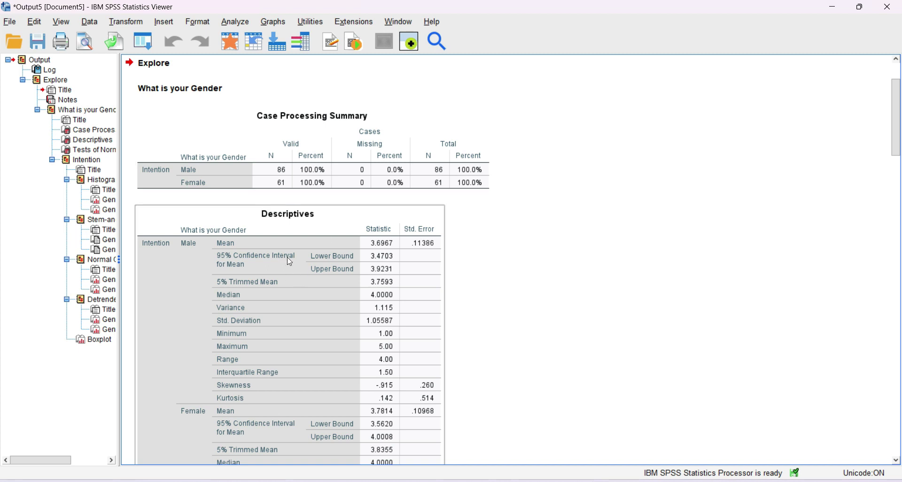
{"action": "scroll", "coordinate": [284, 254], "scroll_direction": "down", "scroll_amount": 2}
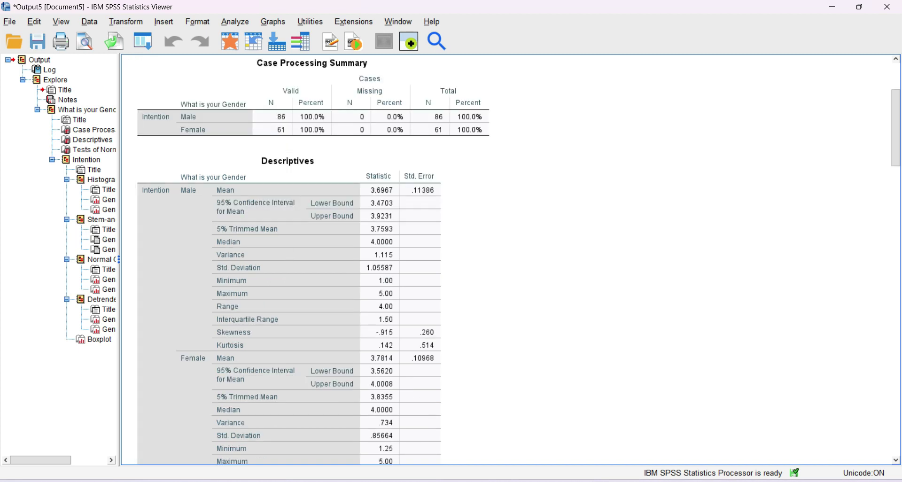
{"action": "left_click", "coordinate": [244, 313]}
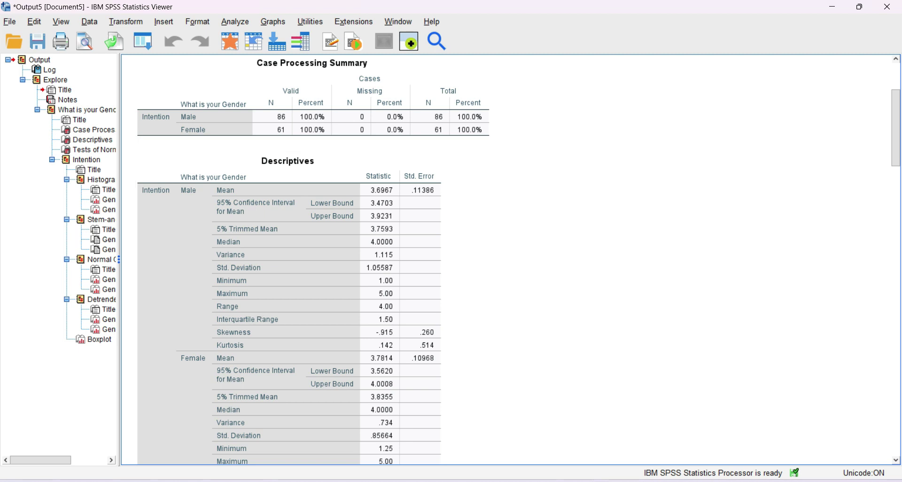
{"action": "left_click", "coordinate": [194, 340]}
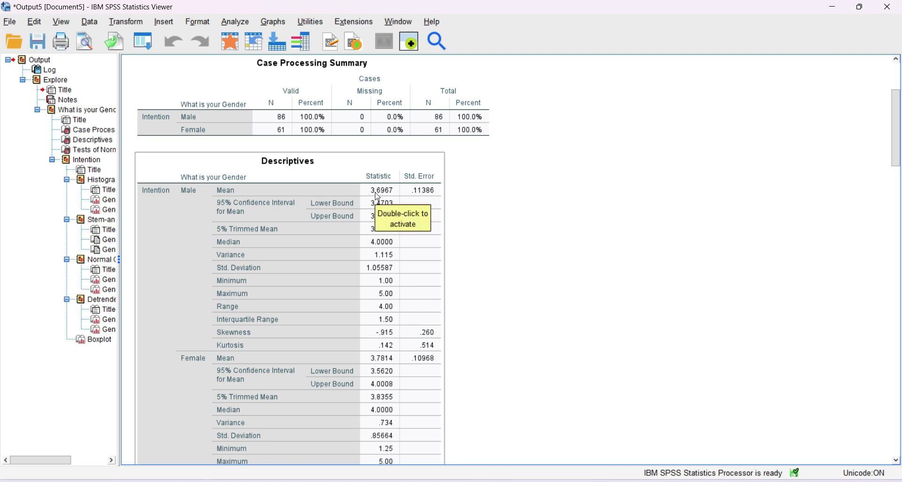
{"action": "double_click", "coordinate": [380, 361]}
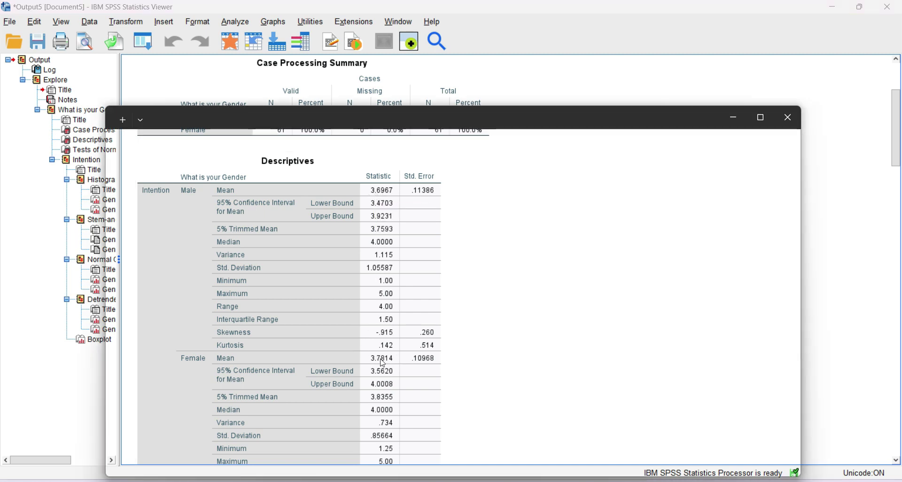
{"action": "key", "text": "alt+Tab"}
{"action": "key", "text": "alt+Tab"}
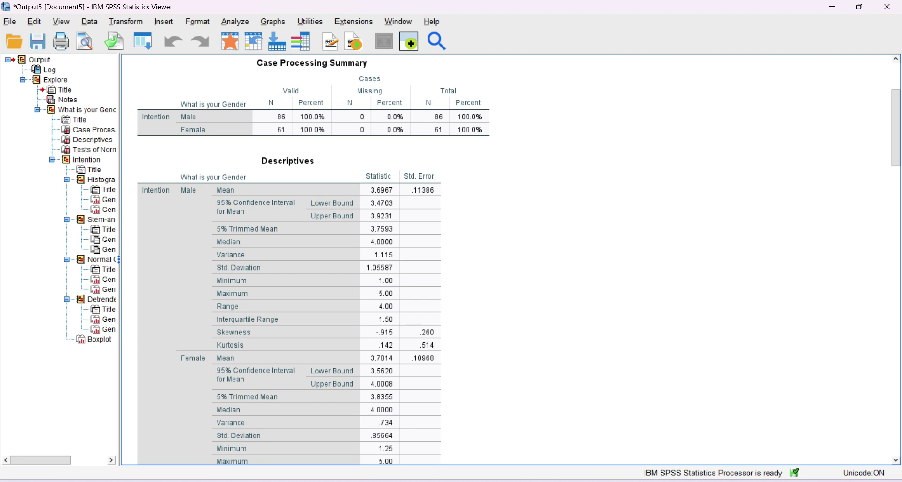
{"action": "left_click", "coordinate": [422, 287]}
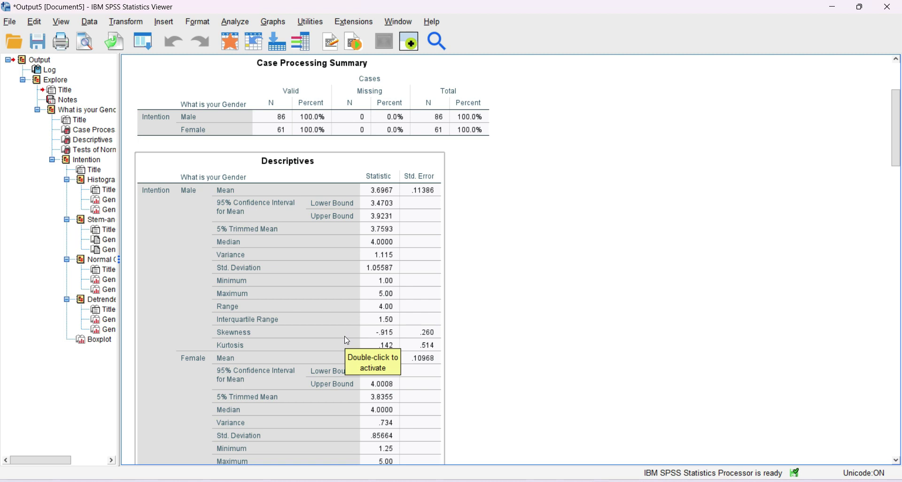
{"action": "scroll", "coordinate": [348, 341], "scroll_direction": "down", "scroll_amount": 3}
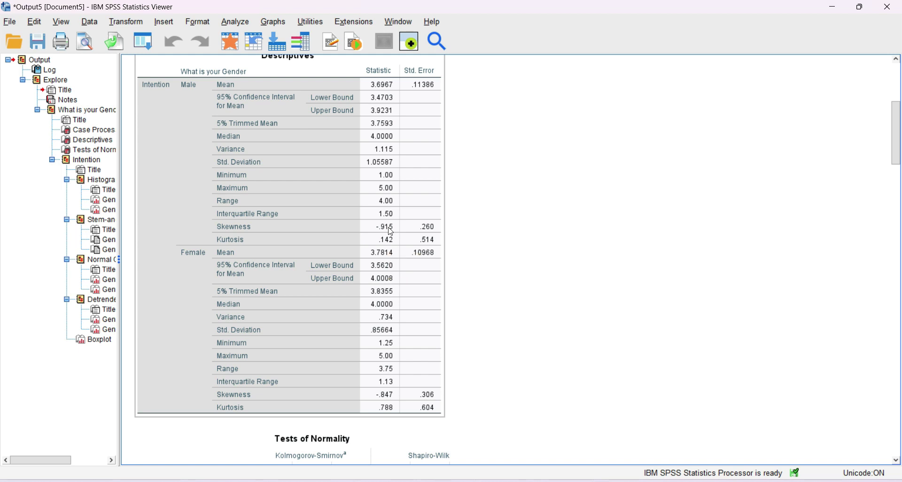
Examine the Tests of Normality table and the male and female histograms of Intention.
{"action": "scroll", "coordinate": [386, 289], "scroll_direction": "down", "scroll_amount": 3}
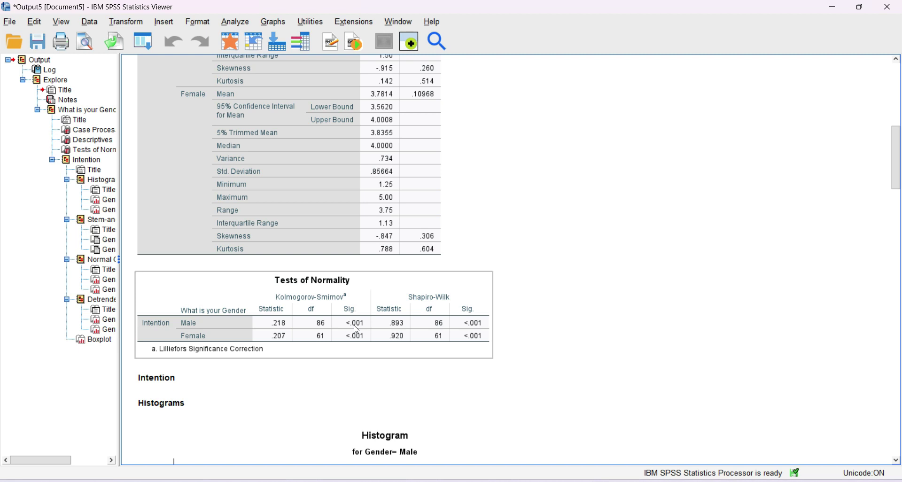
{"action": "scroll", "coordinate": [358, 331], "scroll_direction": "down", "scroll_amount": 5}
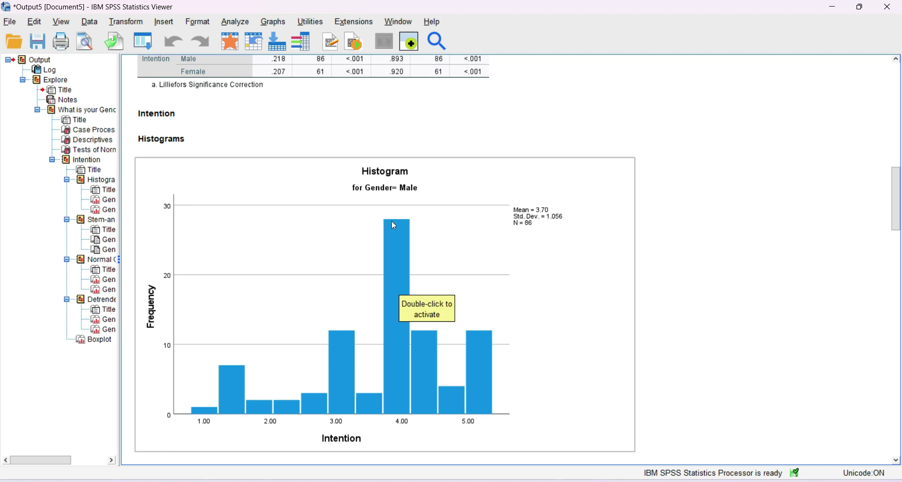
{"action": "scroll", "coordinate": [388, 399], "scroll_direction": "down", "scroll_amount": 5}
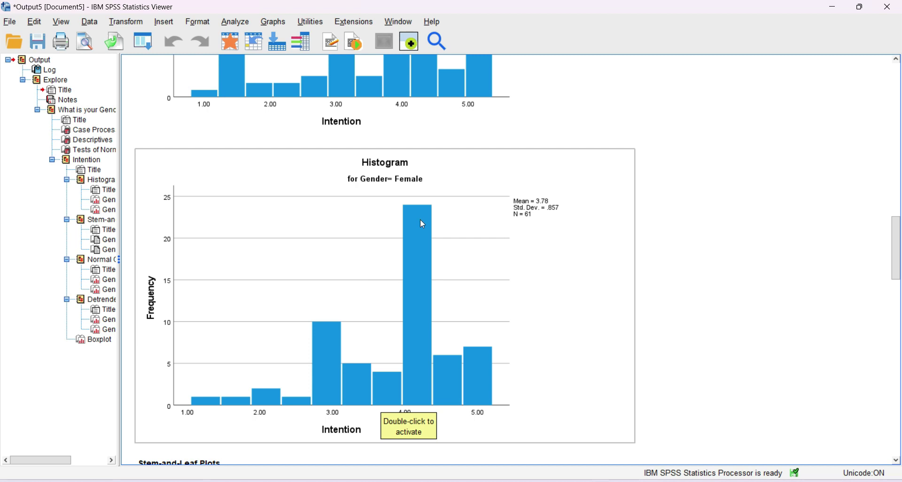
Examine the stem-and-leaf plots of Intention for males and females, including the extreme values row.
{"action": "scroll", "coordinate": [329, 404], "scroll_direction": "down", "scroll_amount": 5}
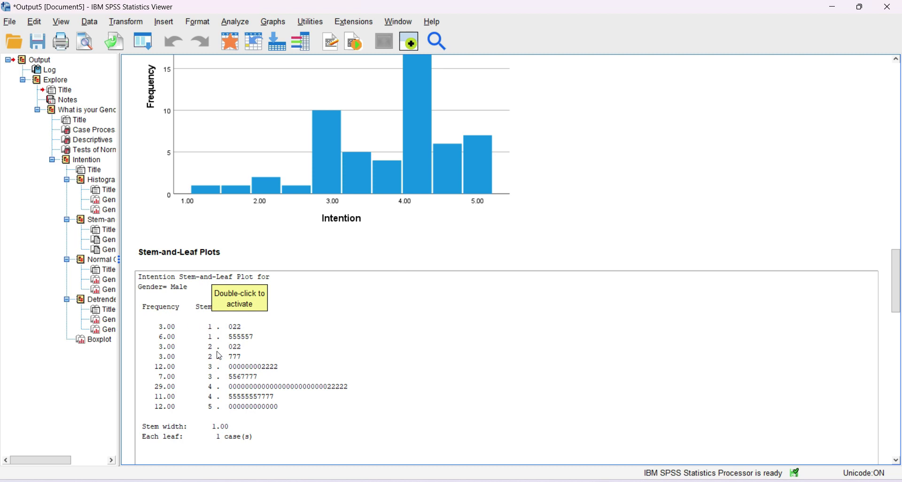
{"action": "left_click", "coordinate": [316, 322]}
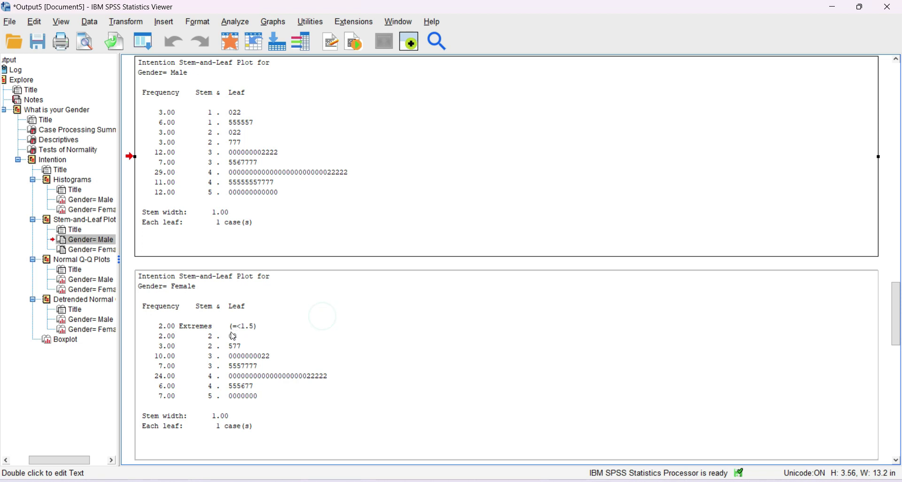
{"action": "left_click", "coordinate": [223, 355]}
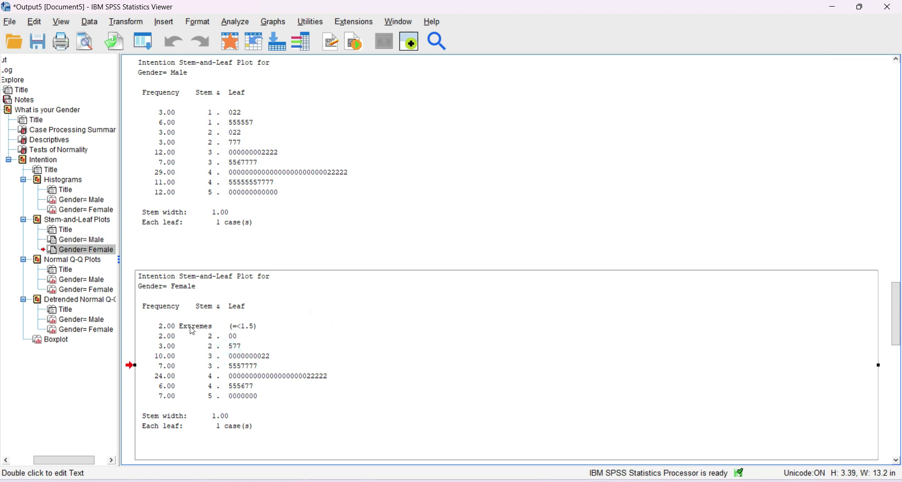
{"action": "left_click", "coordinate": [192, 308]}
{"action": "left_click", "coordinate": [190, 376]}
Compare the normal Q-Q plots of Intention for males and females.
{"action": "scroll", "coordinate": [238, 366], "scroll_direction": "down", "scroll_amount": 10}
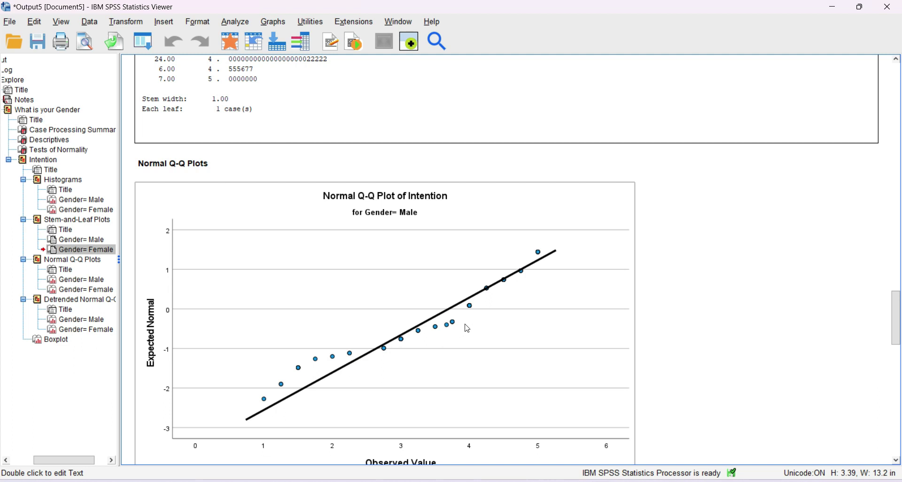
{"action": "scroll", "coordinate": [437, 335], "scroll_direction": "down", "scroll_amount": 5}
{"action": "scroll", "coordinate": [437, 336], "scroll_direction": "down", "scroll_amount": 2}
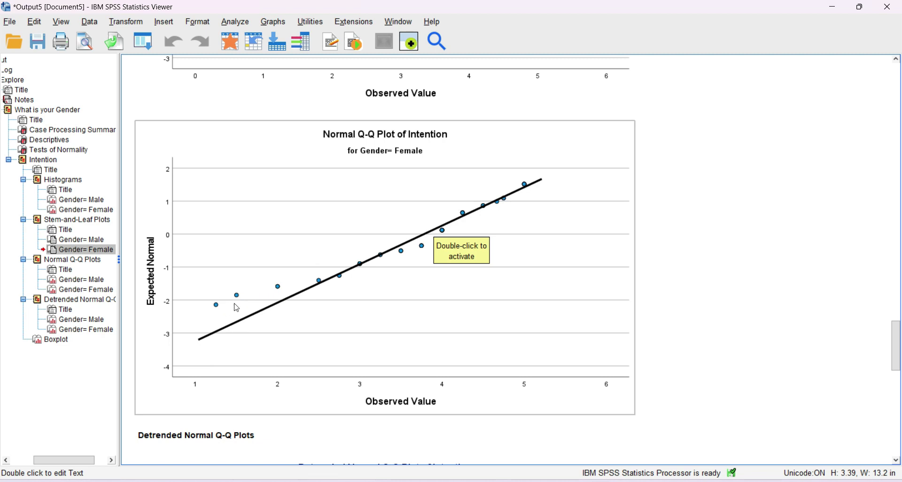
Examine the detrended normal Q-Q plots for both genders and the boxplot of Intention by Gender.
{"action": "scroll", "coordinate": [301, 312], "scroll_direction": "down", "scroll_amount": 5}
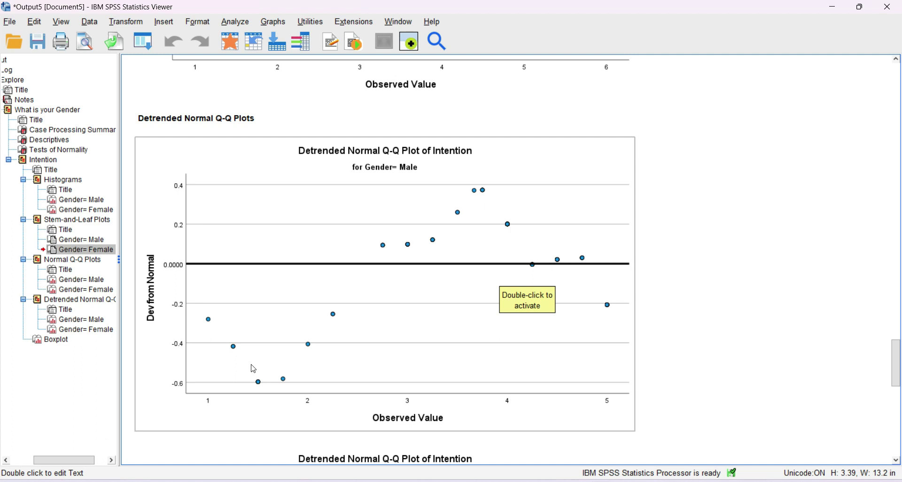
{"action": "scroll", "coordinate": [350, 390], "scroll_direction": "down", "scroll_amount": 5}
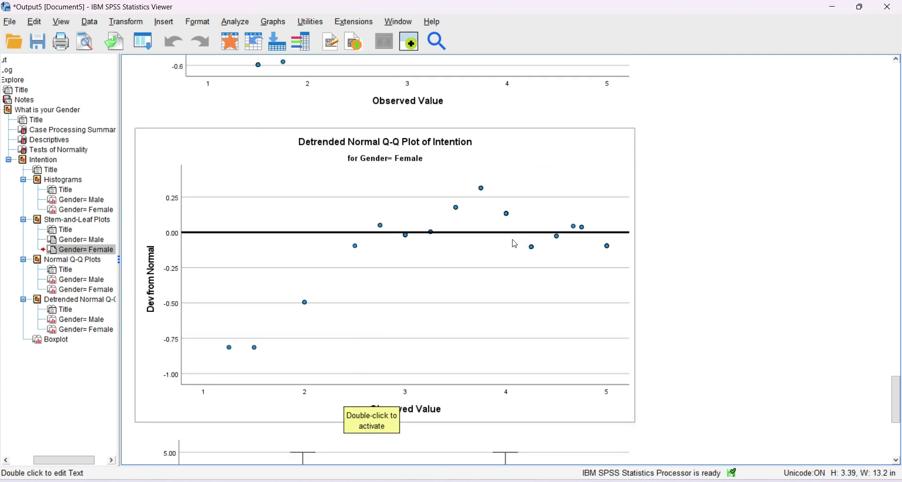
{"action": "scroll", "coordinate": [357, 282], "scroll_direction": "up", "scroll_amount": 4}
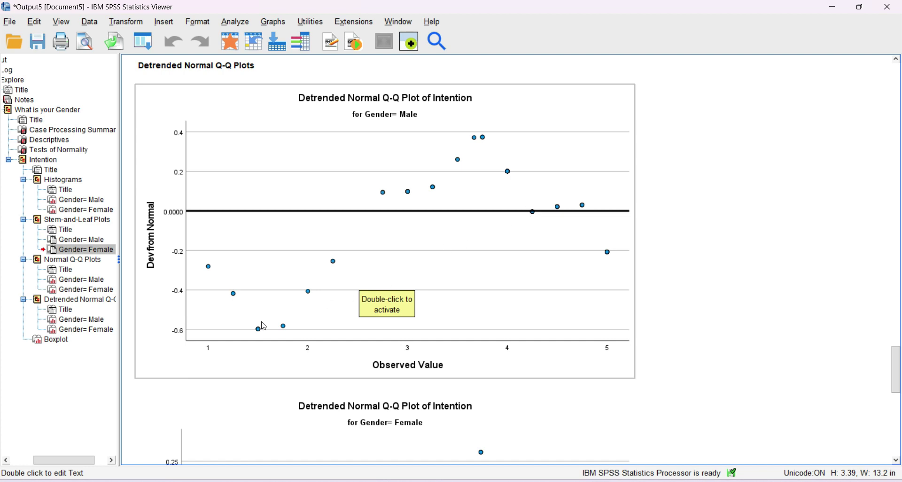
{"action": "scroll", "coordinate": [442, 293], "scroll_direction": "down", "scroll_amount": 8}
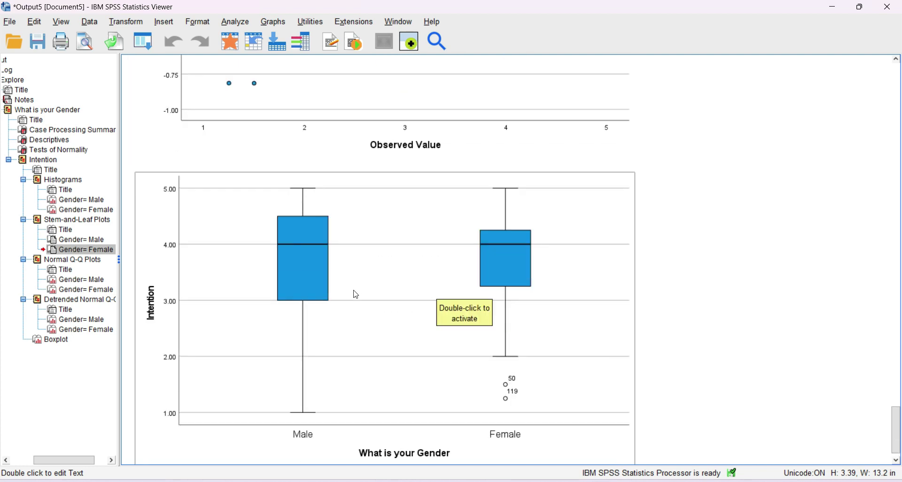
{"action": "scroll", "coordinate": [355, 292], "scroll_direction": "down", "scroll_amount": 1}
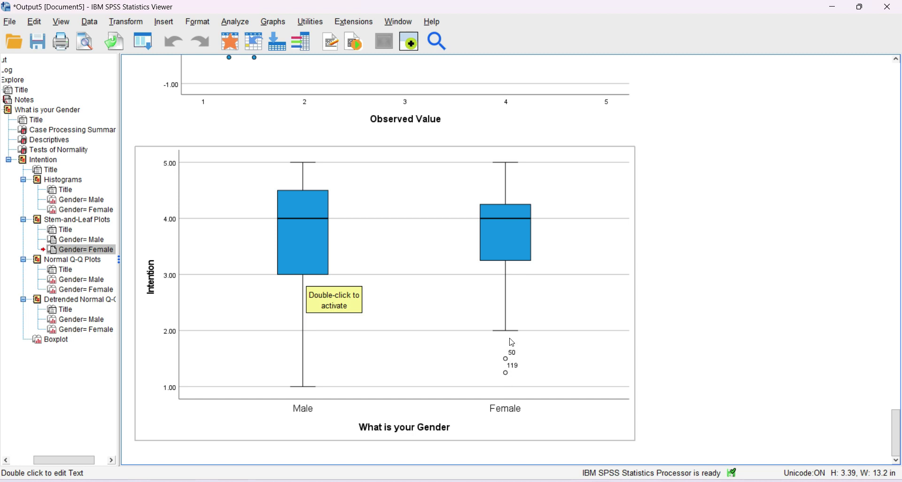
{"action": "scroll", "coordinate": [512, 343], "scroll_direction": "up", "scroll_amount": 20}
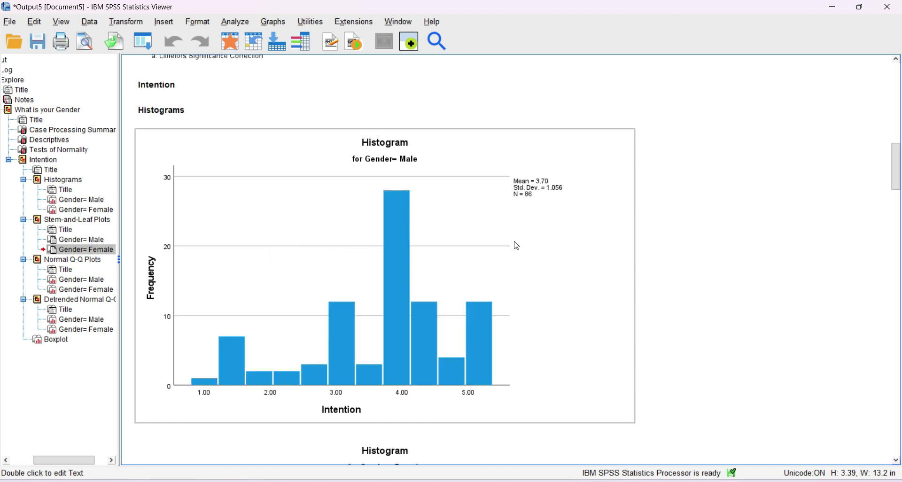
{"action": "right_click", "coordinate": [267, 267]}
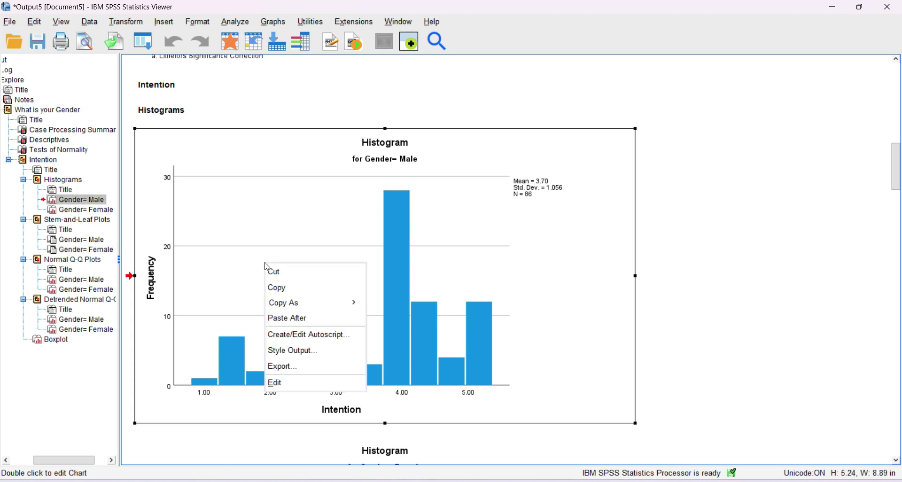
{"action": "left_click", "coordinate": [299, 387]}
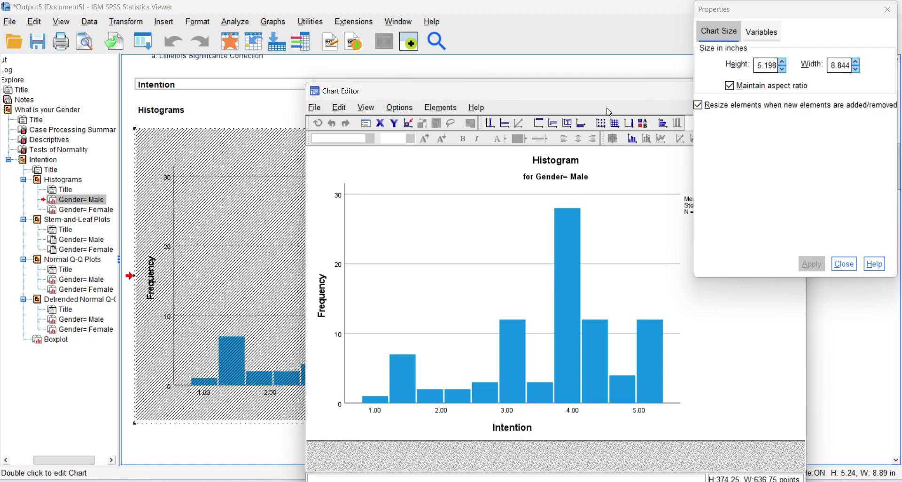
{"action": "left_click_drag", "start_coordinate": [577, 92], "coordinate": [446, 76]}
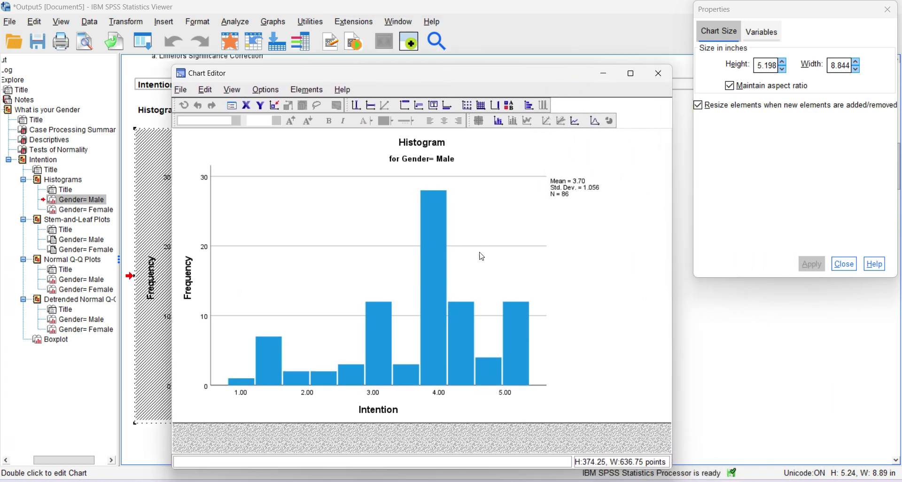
{"action": "key", "text": "alt+F4"}
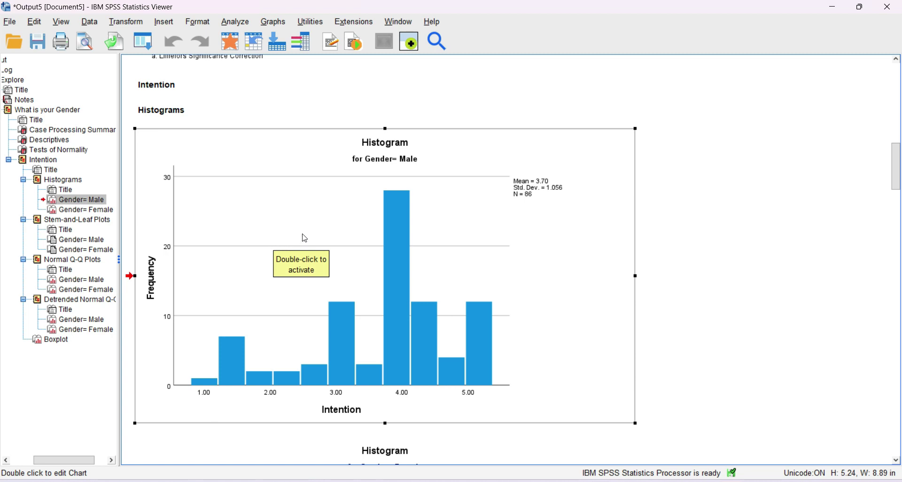
Open the male Intention histogram for editing and inspect its title, axis label, statistics text and available chart options.
{"action": "double_click", "coordinate": [277, 234]}
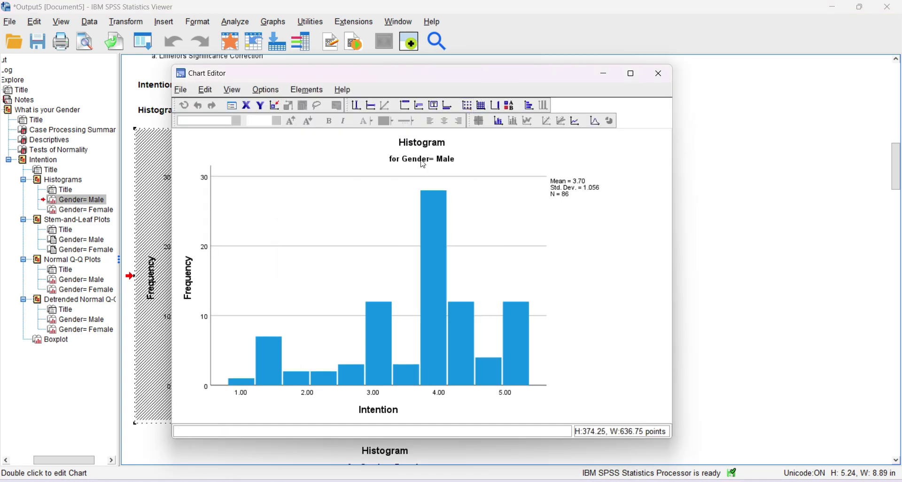
{"action": "left_click", "coordinate": [425, 143]}
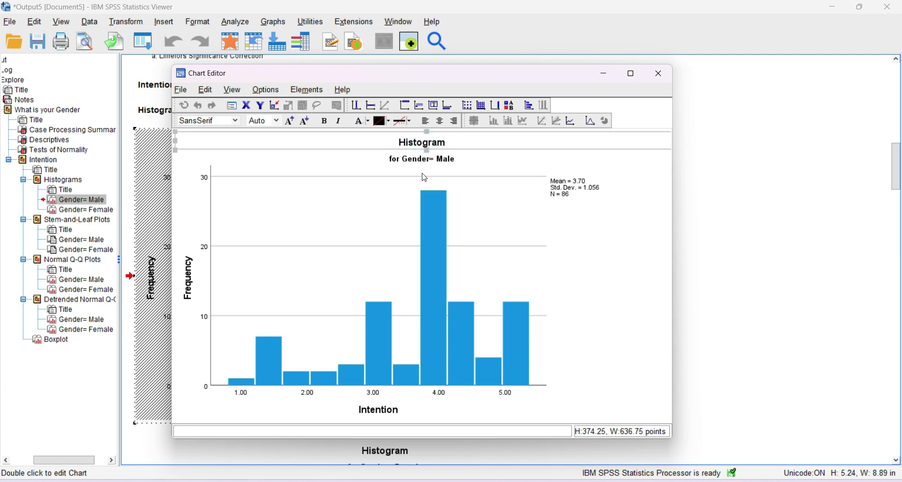
{"action": "left_click", "coordinate": [382, 412]}
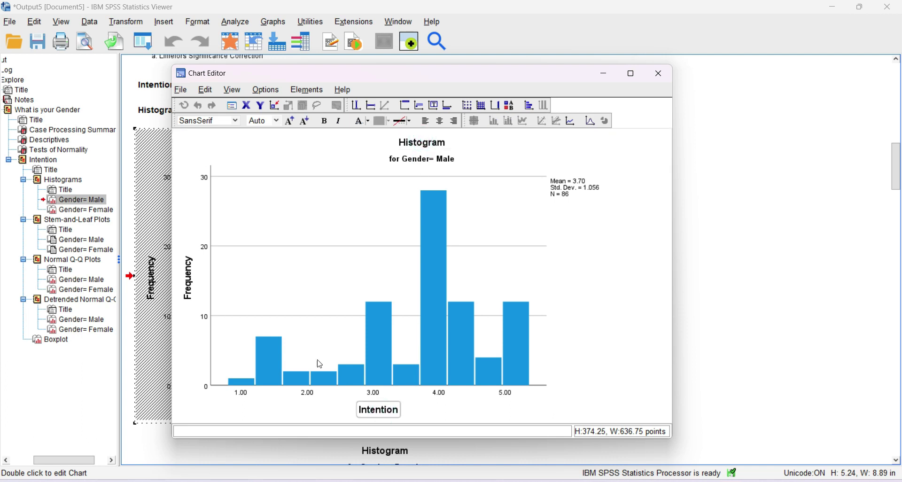
{"action": "left_click", "coordinate": [571, 185]}
{"action": "right_click", "coordinate": [352, 210]}
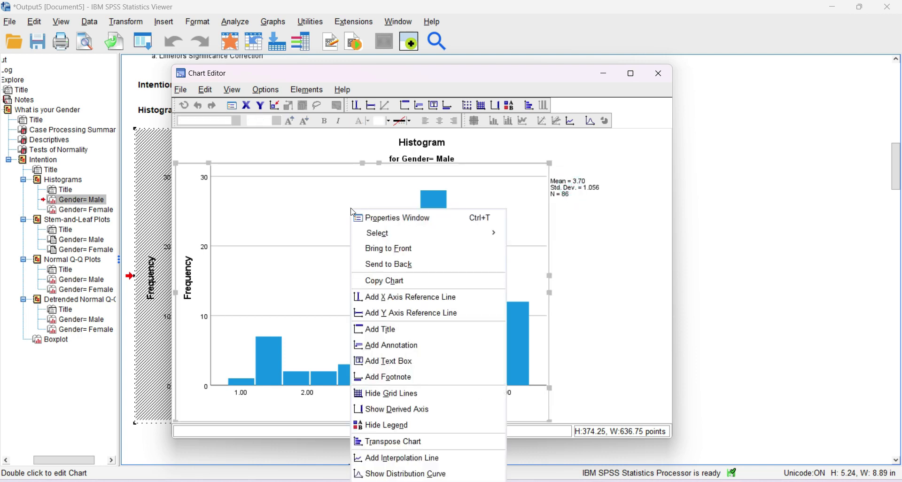
{"action": "left_click", "coordinate": [286, 215]}
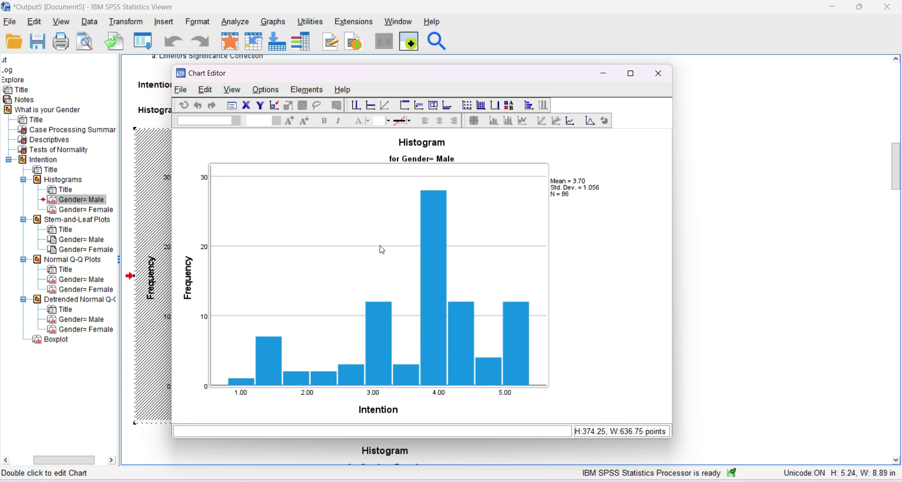
Add an X-axis reference line at about 3.00 to the male histogram and shift the plot area within the chart.
{"action": "left_click", "coordinate": [670, 77]}
{"action": "double_click", "coordinate": [491, 238]}
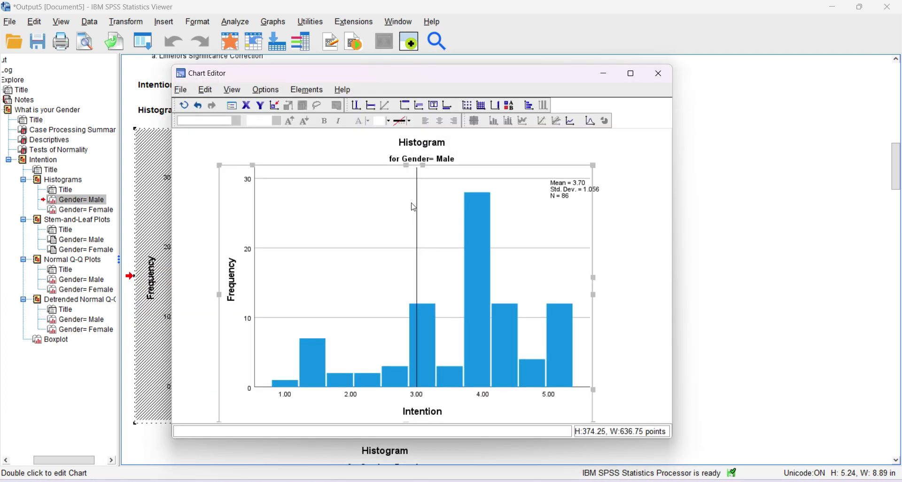
{"action": "left_click", "coordinate": [426, 202]}
{"action": "left_click", "coordinate": [450, 205]}
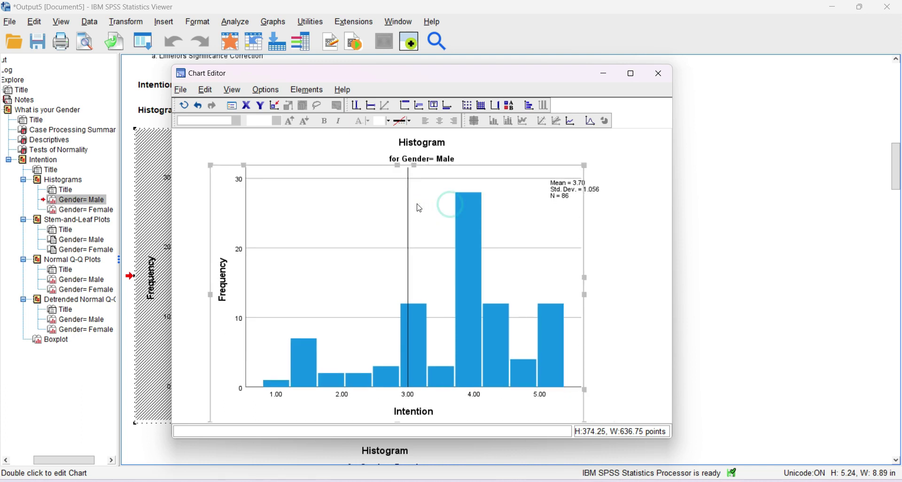
Add another X-axis reference line at about 3.40 to the male histogram and enlarge the chart to 8.8 inches high, maintaining its aspect ratio.
{"action": "left_click", "coordinate": [271, 91]}
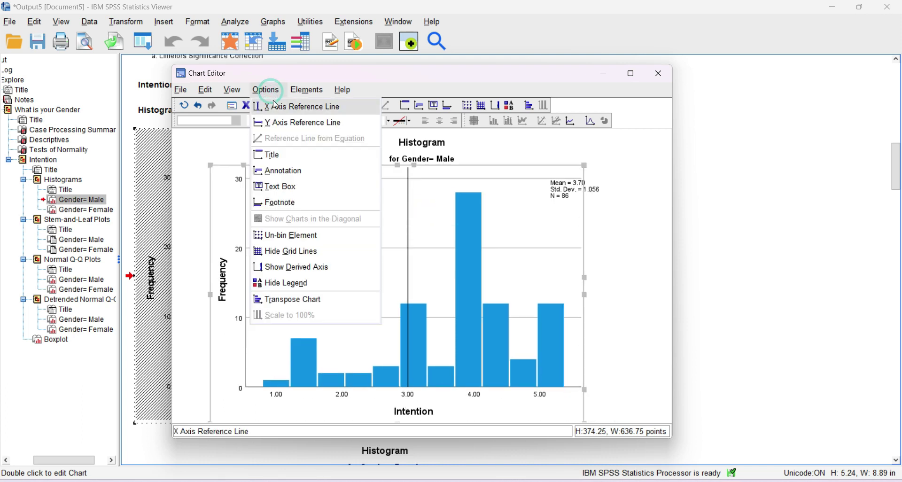
{"action": "left_click", "coordinate": [298, 108]}
{"action": "left_click", "coordinate": [527, 100]}
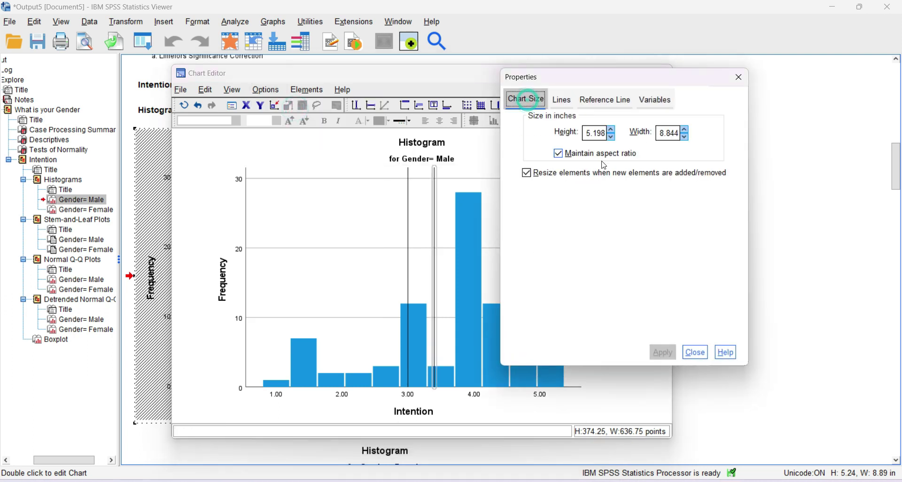
{"action": "left_click", "coordinate": [611, 130]}
{"action": "left_click", "coordinate": [611, 130]}
{"action": "left_click", "coordinate": [612, 130]}
{"action": "left_click", "coordinate": [612, 130]}
{"action": "left_click", "coordinate": [611, 130]}
{"action": "left_click", "coordinate": [612, 130]}
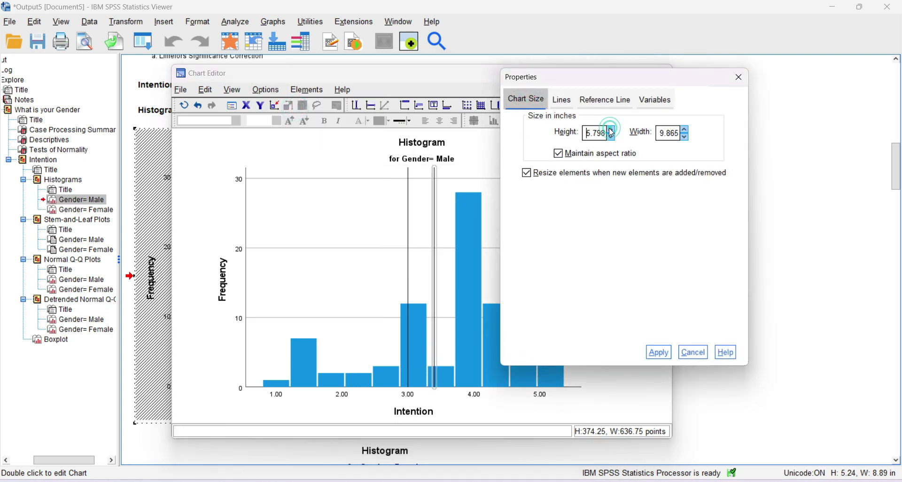
{"action": "left_click_drag", "start_coordinate": [606, 134], "coordinate": [585, 137]}
{"action": "type", "text": "88"}
{"action": "left_click", "coordinate": [658, 352]}
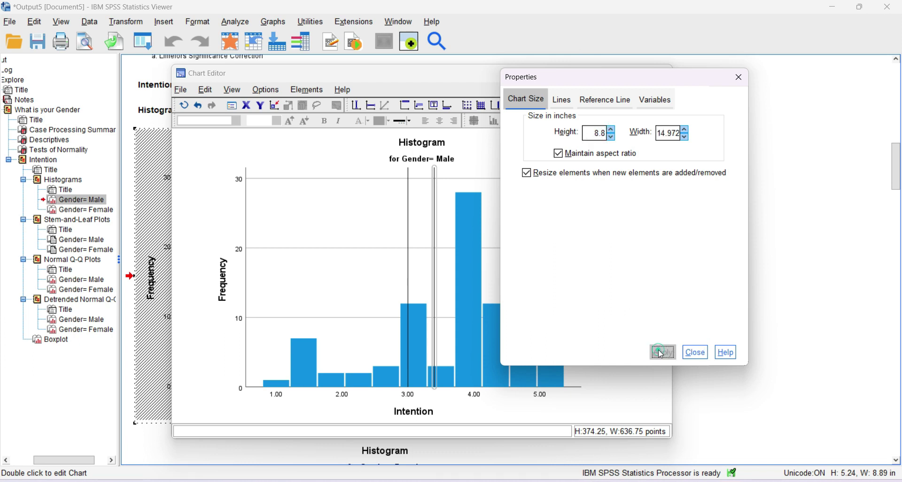
{"action": "left_click", "coordinate": [738, 76]}
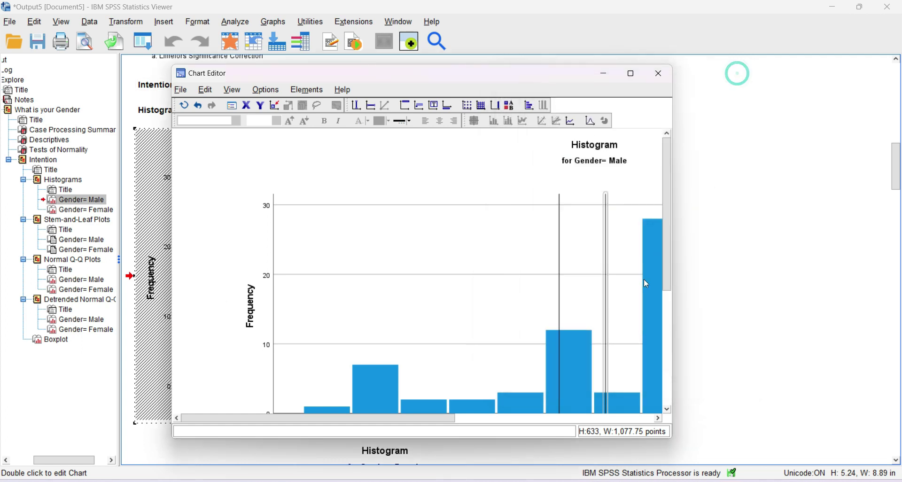
{"action": "left_click", "coordinate": [633, 74]}
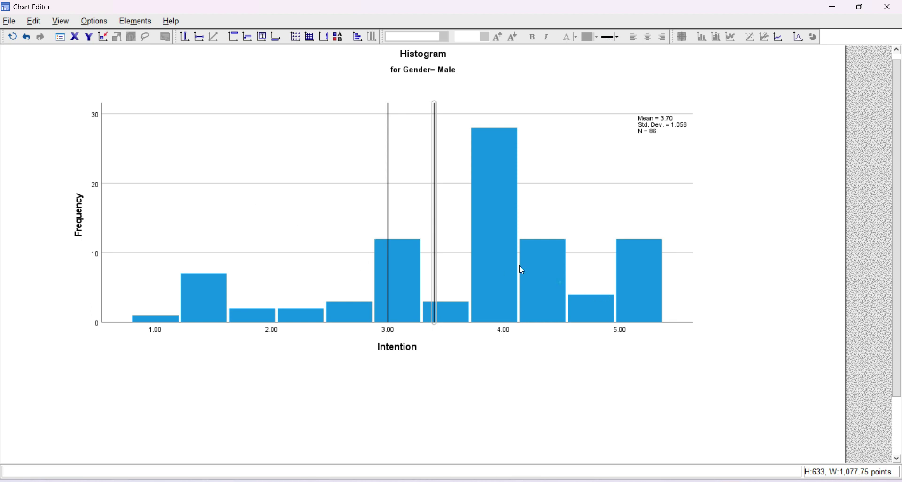
{"action": "left_click", "coordinate": [305, 255]}
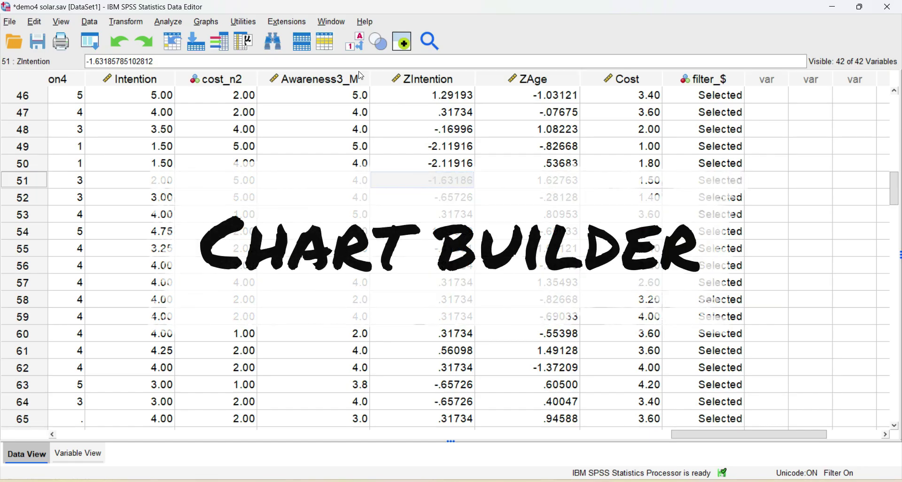
Open the Chart Builder for the solar data, reset its previous settings and choose a clustered bar chart.
{"action": "left_click", "coordinate": [168, 22]}
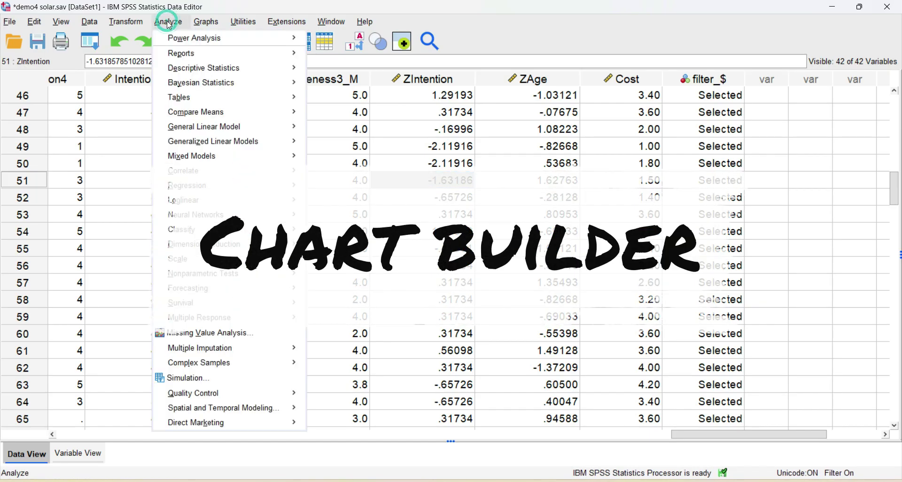
{"action": "mouse_move", "coordinate": [205, 23]}
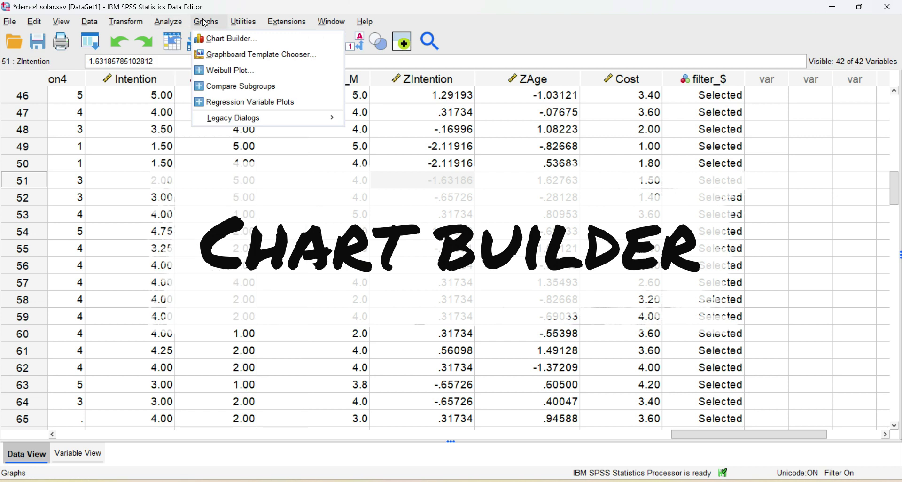
{"action": "left_click", "coordinate": [216, 41]}
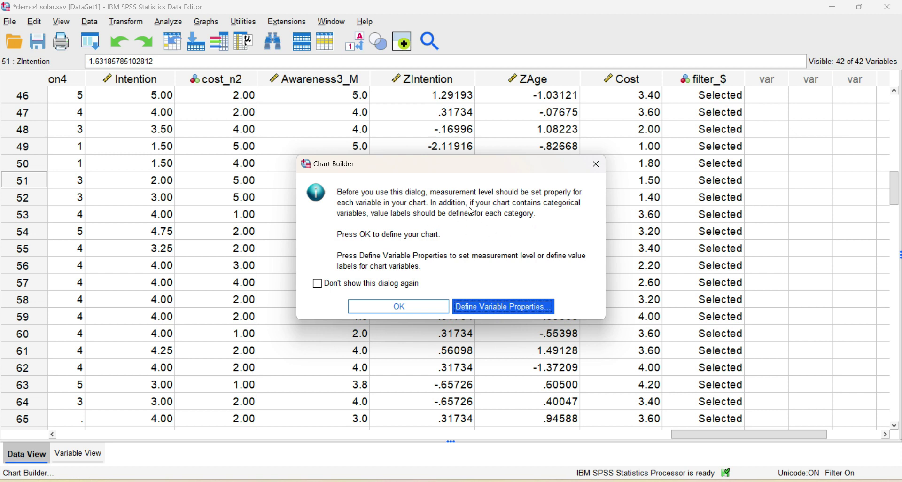
{"action": "left_click", "coordinate": [425, 309]}
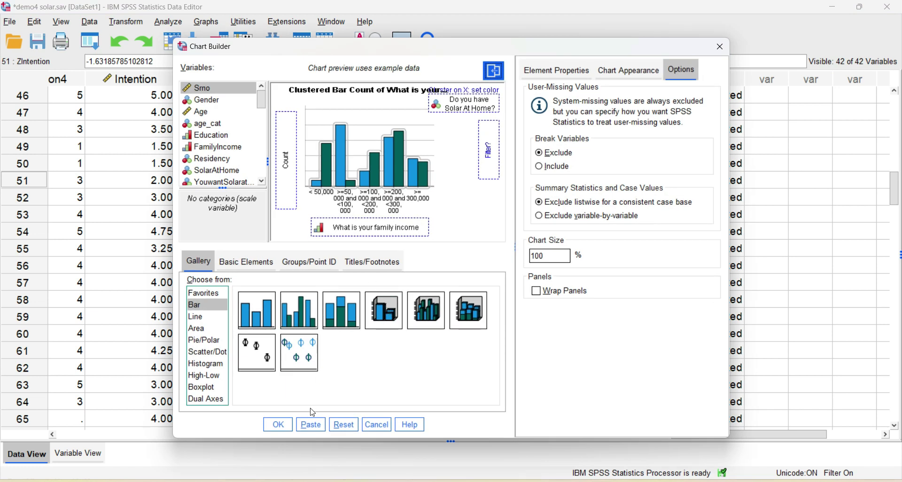
{"action": "left_click", "coordinate": [343, 424]}
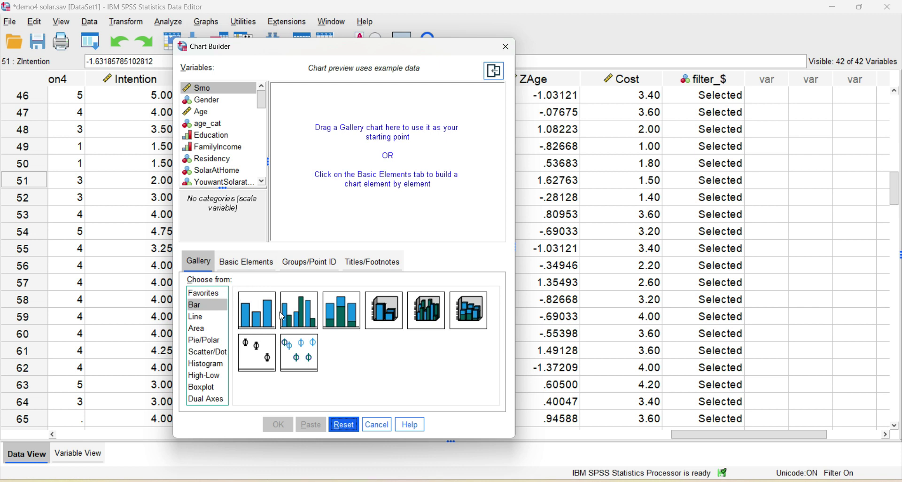
{"action": "left_click", "coordinate": [302, 321]}
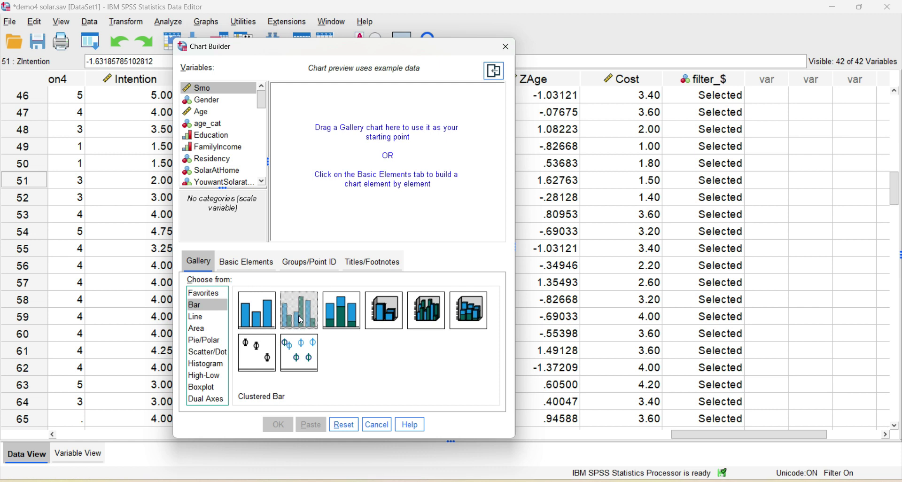
{"action": "double_click", "coordinate": [301, 312]}
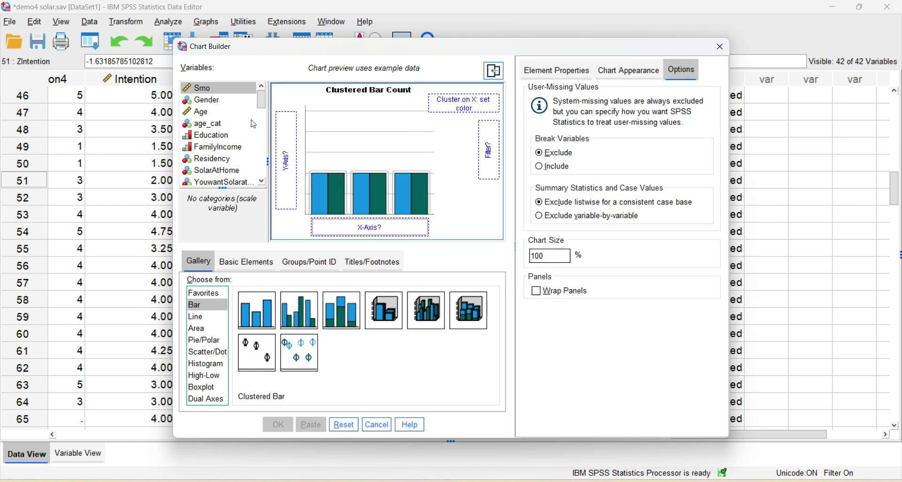
Cluster the bars by SolarAtHome, assign Residency to the X axis and generate the clustered bar chart.
{"action": "left_click_drag", "start_coordinate": [265, 106], "coordinate": [261, 108]}
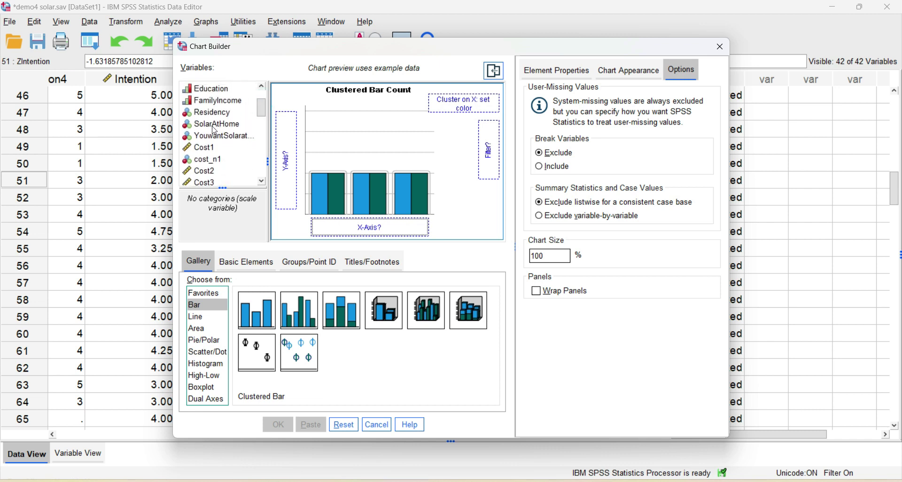
{"action": "left_click_drag", "start_coordinate": [206, 126], "coordinate": [461, 106]}
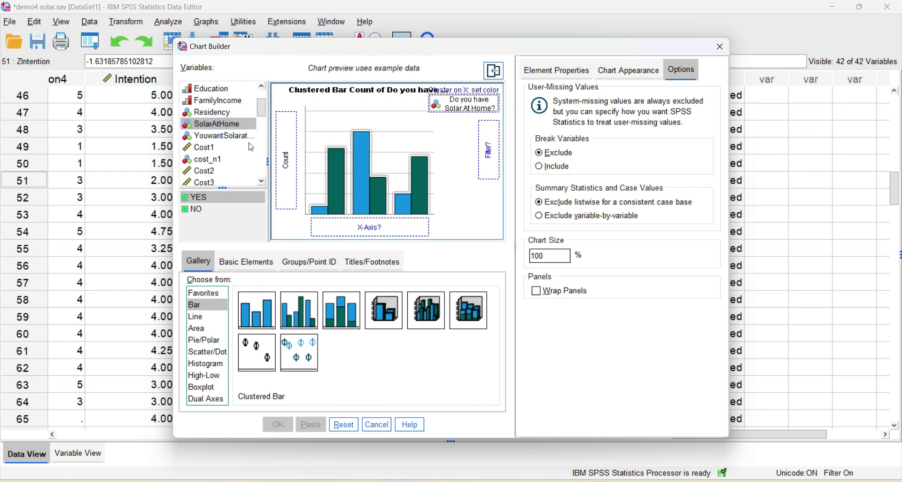
{"action": "left_click_drag", "start_coordinate": [262, 112], "coordinate": [262, 105]}
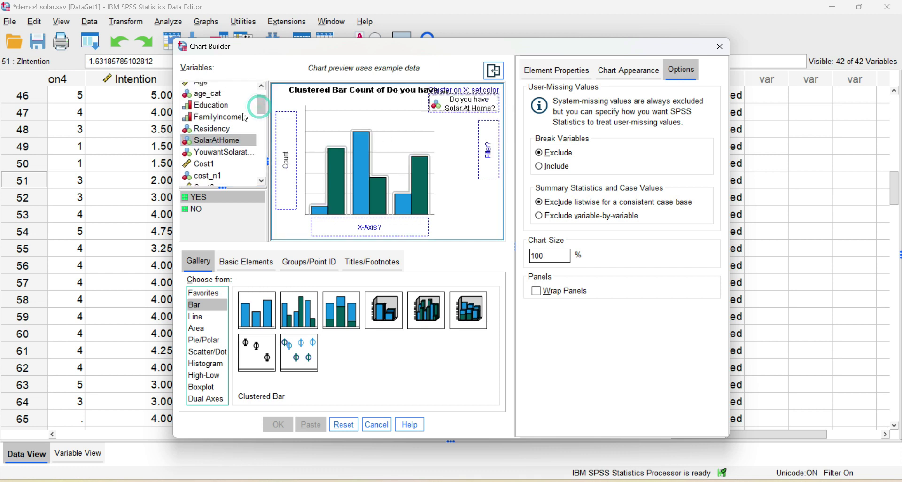
{"action": "left_click", "coordinate": [235, 141]}
{"action": "left_click_drag", "start_coordinate": [207, 129], "coordinate": [363, 227]}
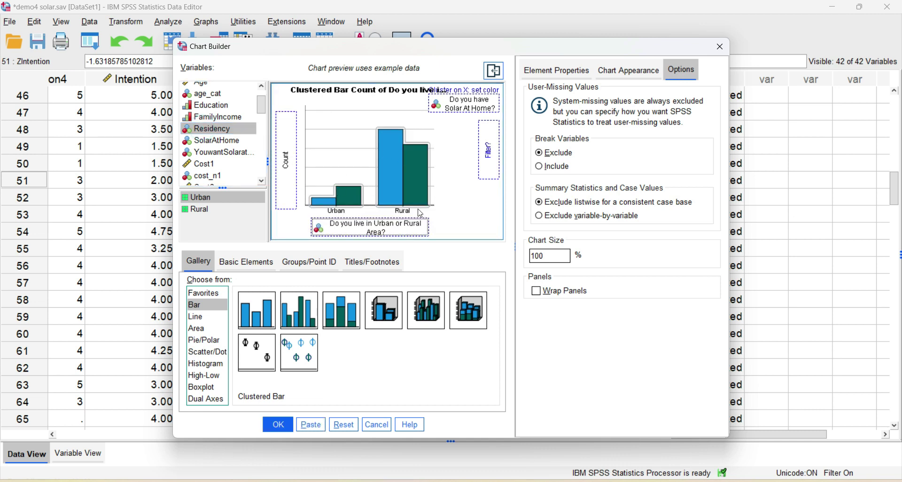
{"action": "left_click", "coordinate": [279, 424]}
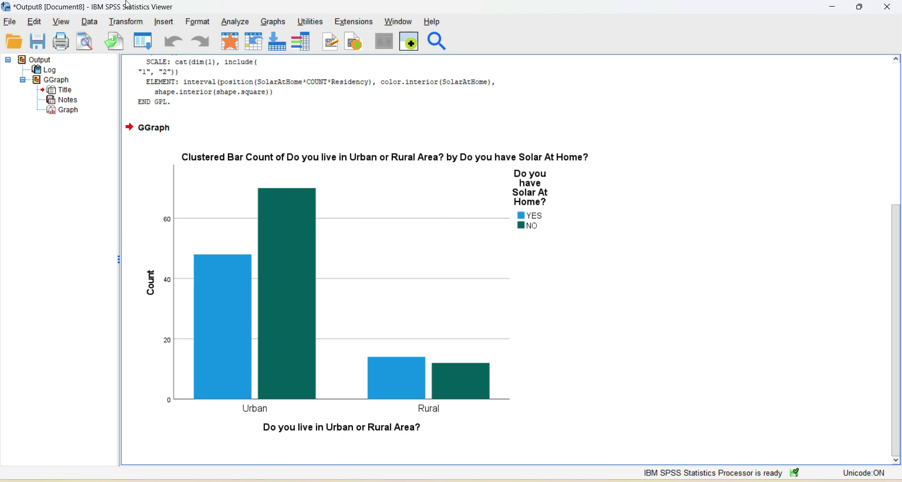
Build and generate a stacked bar chart with Education on the X axis in place of Residency, stacked by SolarAtHome.
{"action": "left_click", "coordinate": [234, 18]}
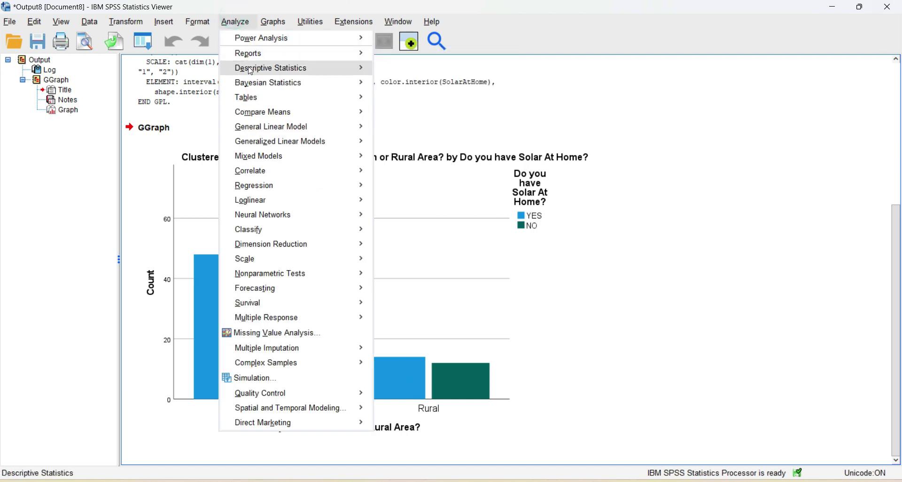
{"action": "mouse_move", "coordinate": [274, 22]}
{"action": "left_click", "coordinate": [286, 39]}
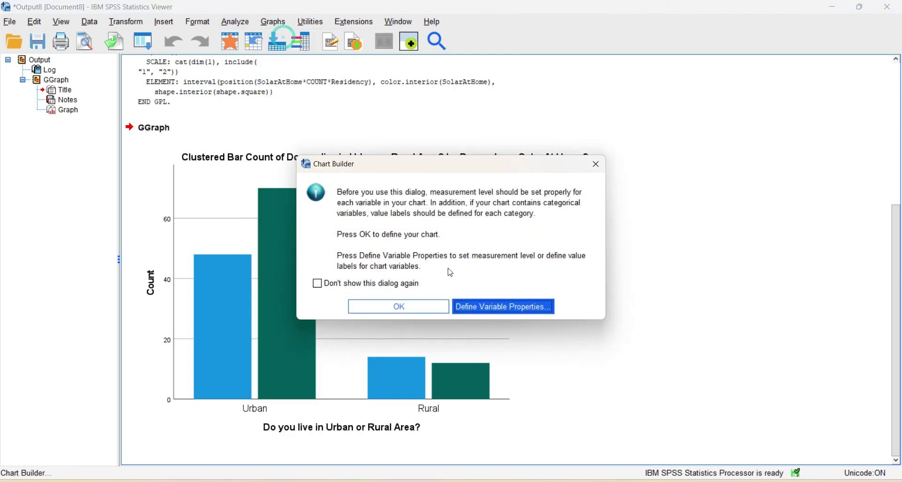
{"action": "left_click", "coordinate": [417, 307]}
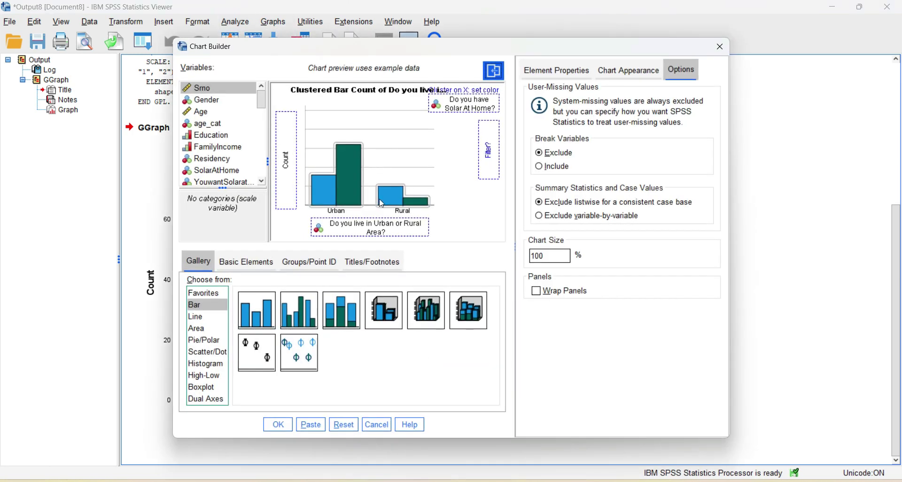
{"action": "mouse_move", "coordinate": [377, 233]}
{"action": "left_mouse_down"}
{"action": "mouse_move", "coordinate": [227, 145]}
{"action": "mouse_move", "coordinate": [371, 228]}
{"action": "left_mouse_up"}
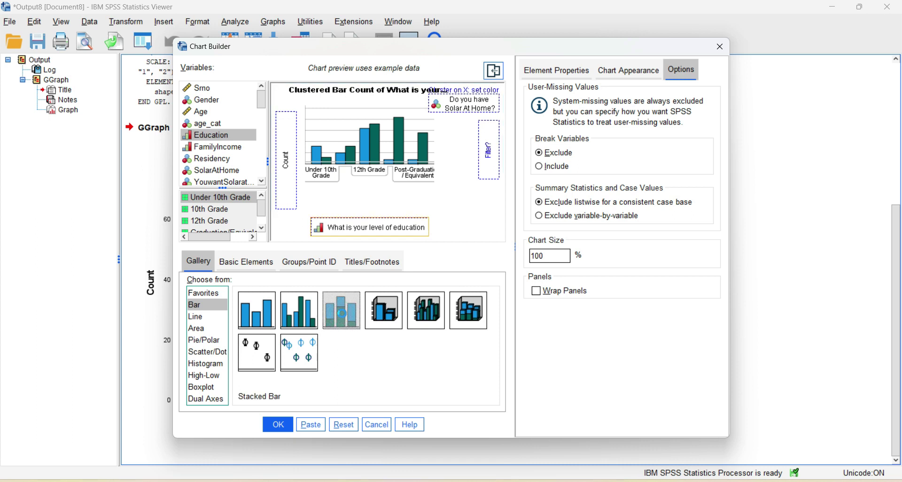
{"action": "double_click", "coordinate": [342, 314]}
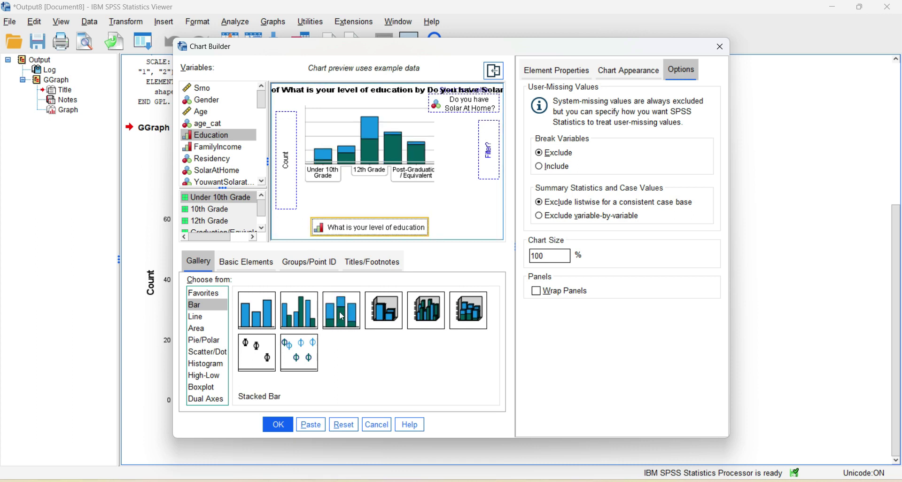
{"action": "left_click", "coordinate": [278, 425]}
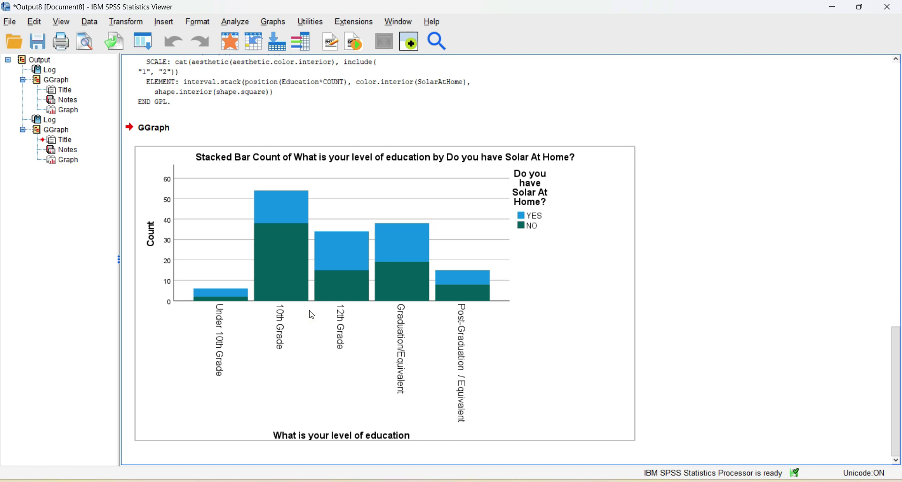
Start defining a simple legacy boxplot with the data as summaries of separate variables.
{"action": "left_click", "coordinate": [263, 128]}
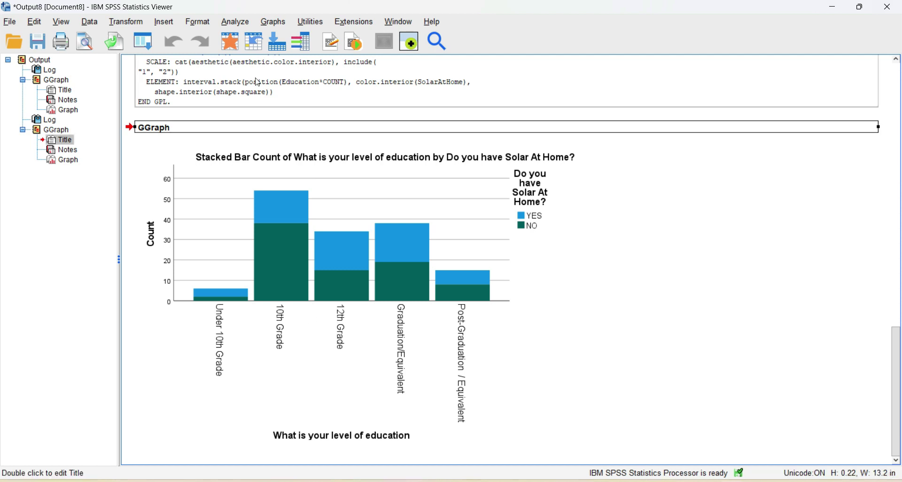
{"action": "left_click", "coordinate": [237, 21]}
{"action": "mouse_move", "coordinate": [265, 23]}
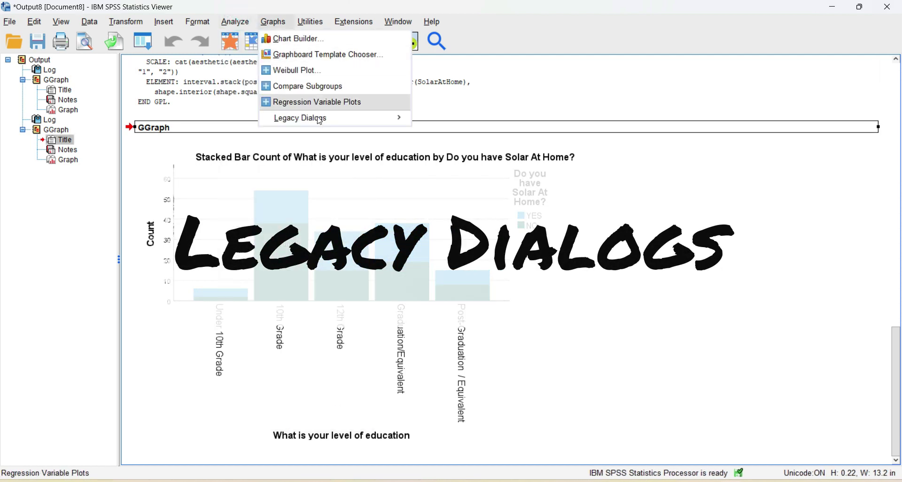
{"action": "mouse_move", "coordinate": [321, 124]}
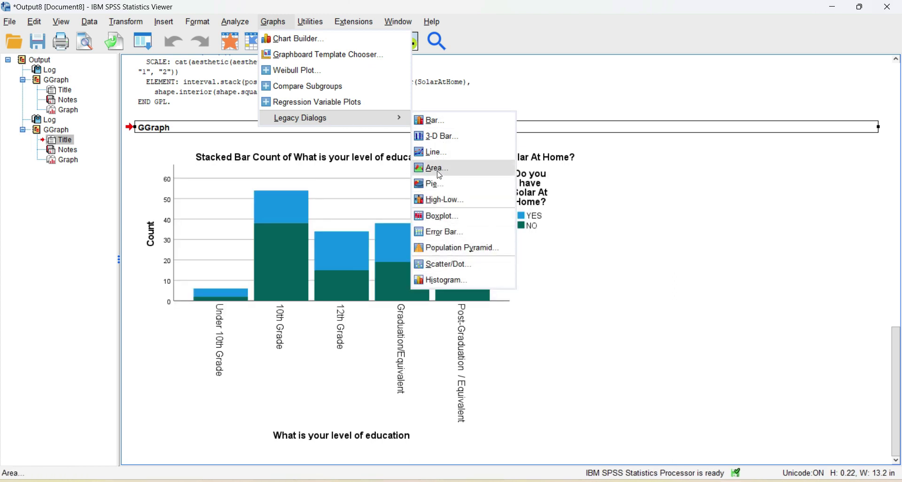
{"action": "left_click", "coordinate": [438, 220]}
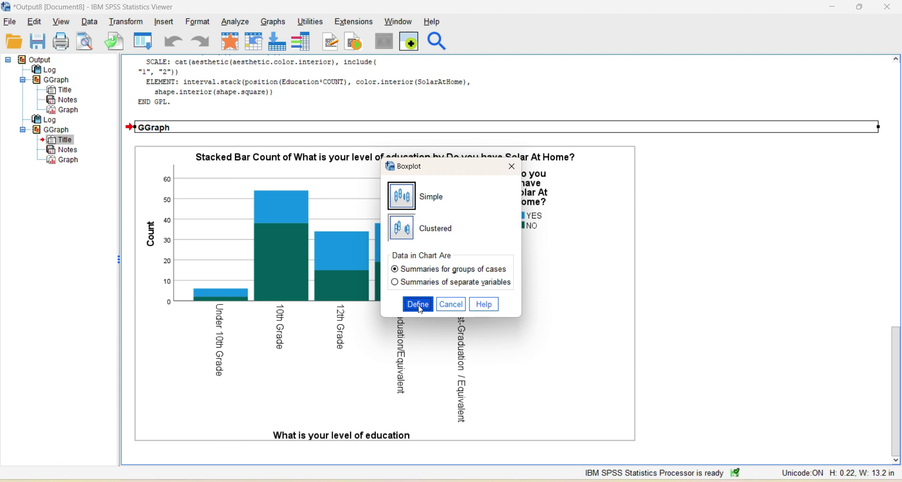
{"action": "left_click", "coordinate": [420, 284]}
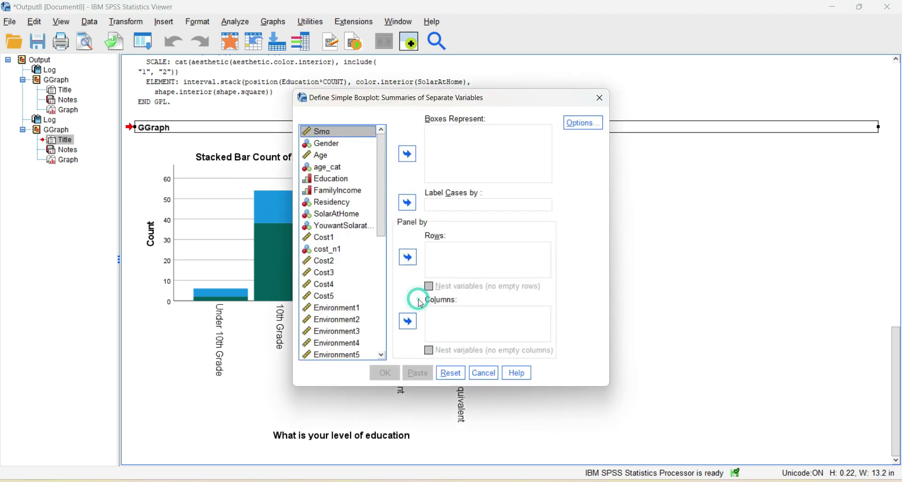
Set Cost2 through Cost5 as the boxes, generate the boxplot and select it in the output to check its outliers.
{"action": "scroll", "coordinate": [333, 150], "scroll_direction": "down", "scroll_amount": 2}
{"action": "left_click", "coordinate": [324, 191]}
{"action": "left_click", "coordinate": [331, 228], "text": "shift"}
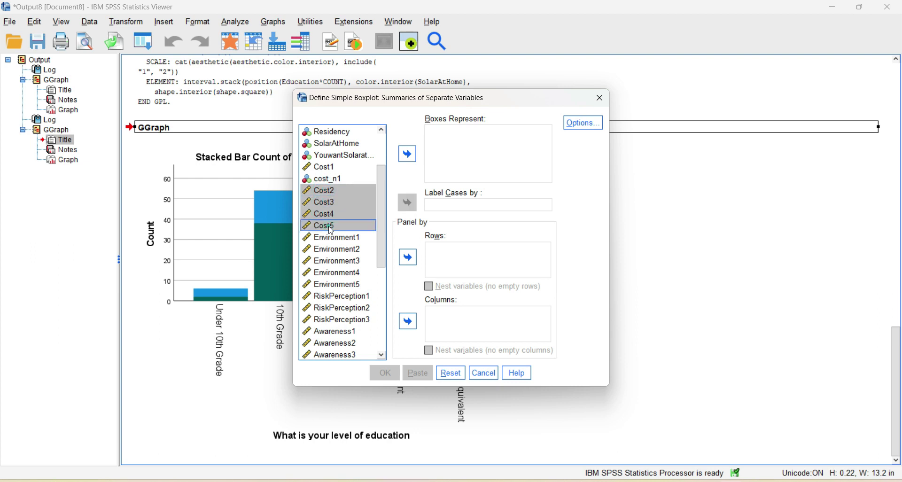
{"action": "left_click", "coordinate": [407, 155]}
{"action": "left_click", "coordinate": [385, 373]}
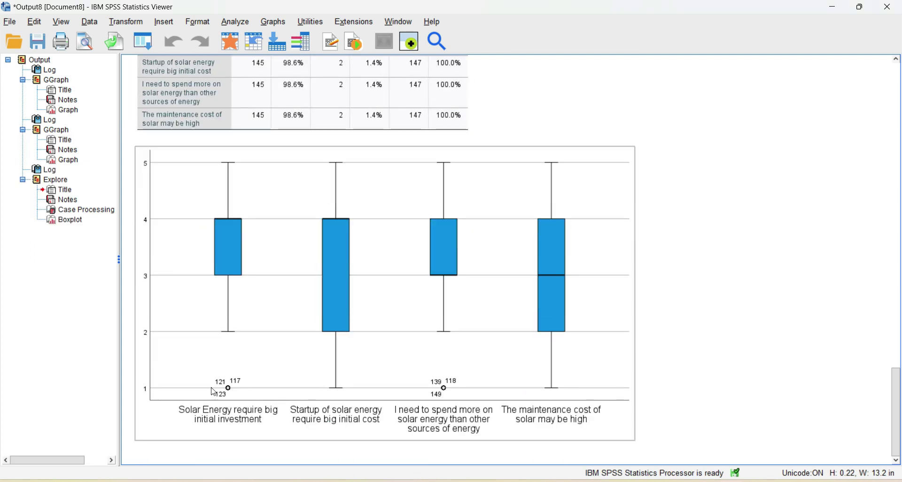
{"action": "left_click", "coordinate": [234, 387]}
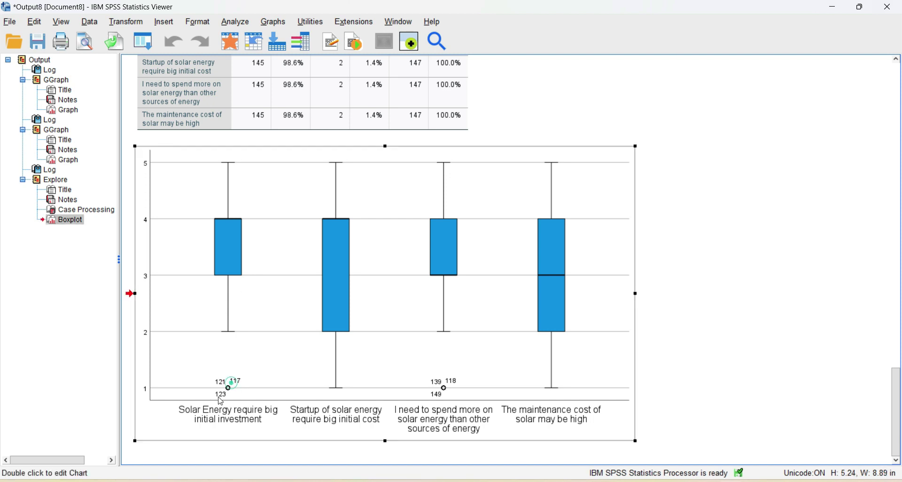